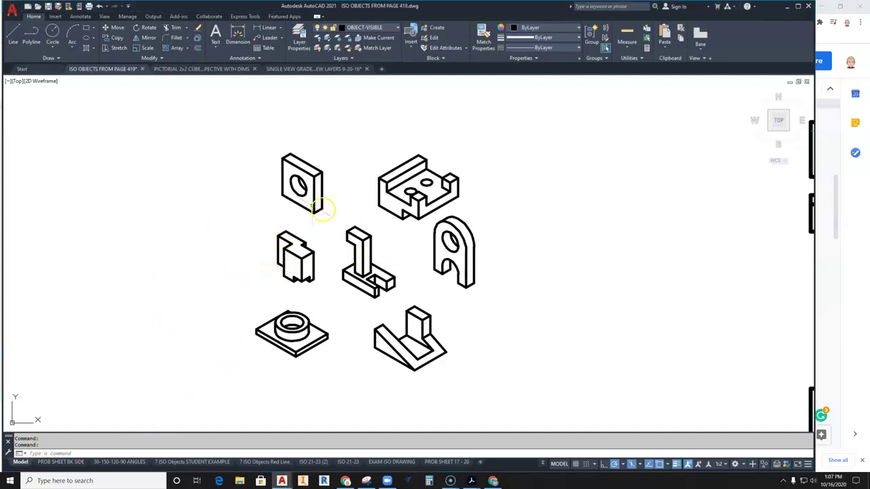
Look over the seven isometric objects in model space, and switch to Acrobat to view the ISO OBJECTS Student Example PDF.
scroll(314, 250, up, 2)
scroll(328, 250, down, 2)
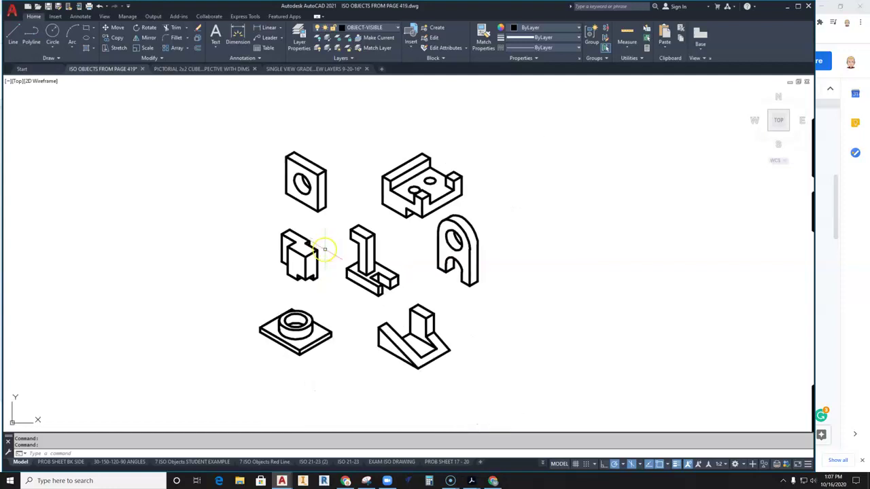
mouse_move(317, 250)
middle_down()
mouse_move(382, 246)
mouse_move(348, 257)
middle_up()
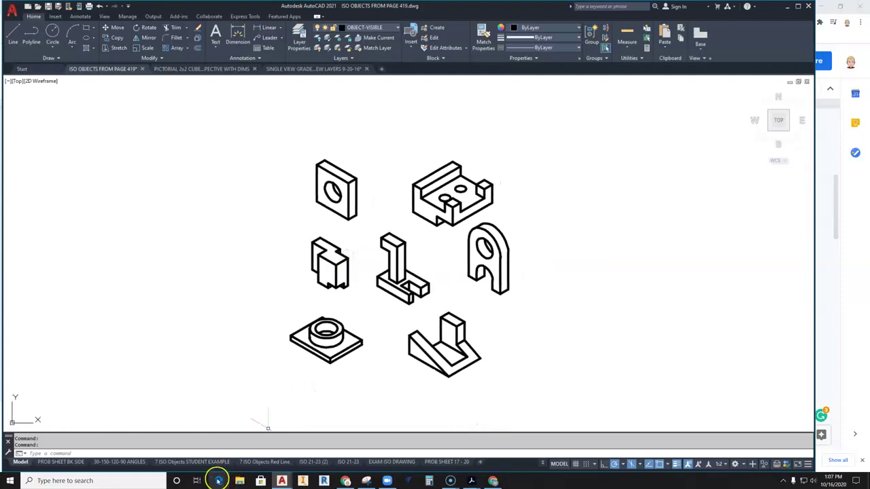
scroll(331, 305, up, 2)
scroll(333, 313, down, 3)
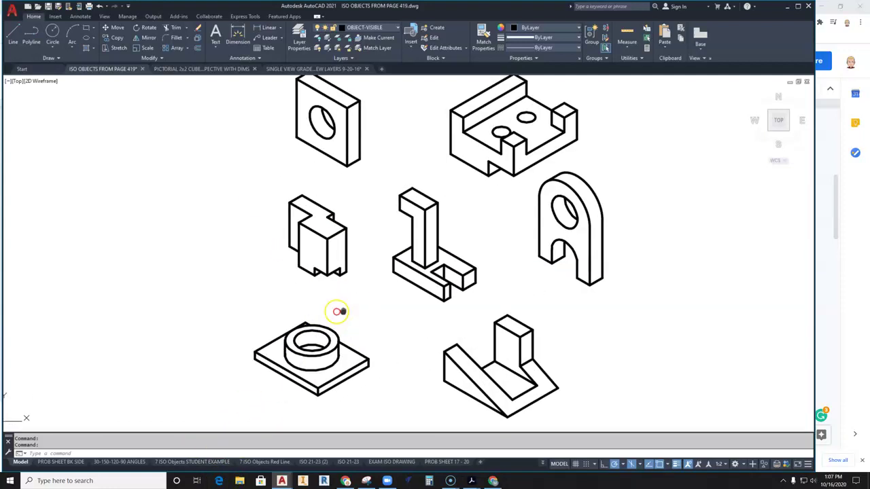
scroll(325, 316, up, 2)
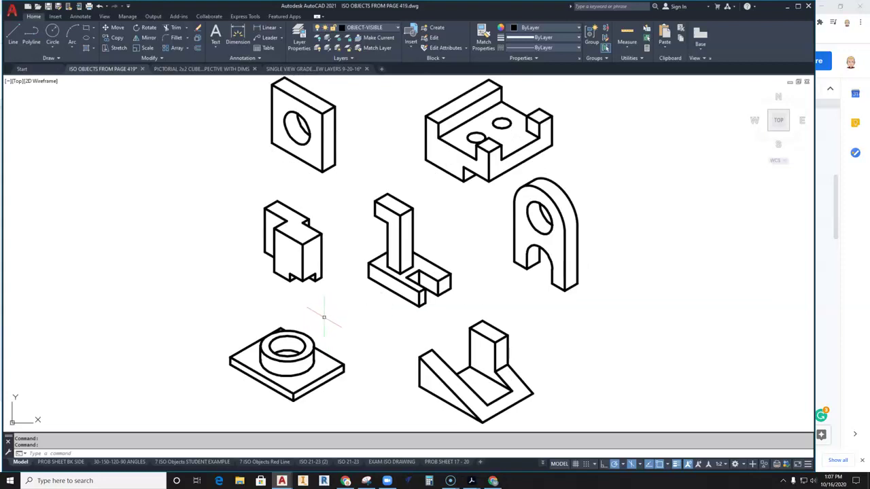
mouse_move(472, 480)
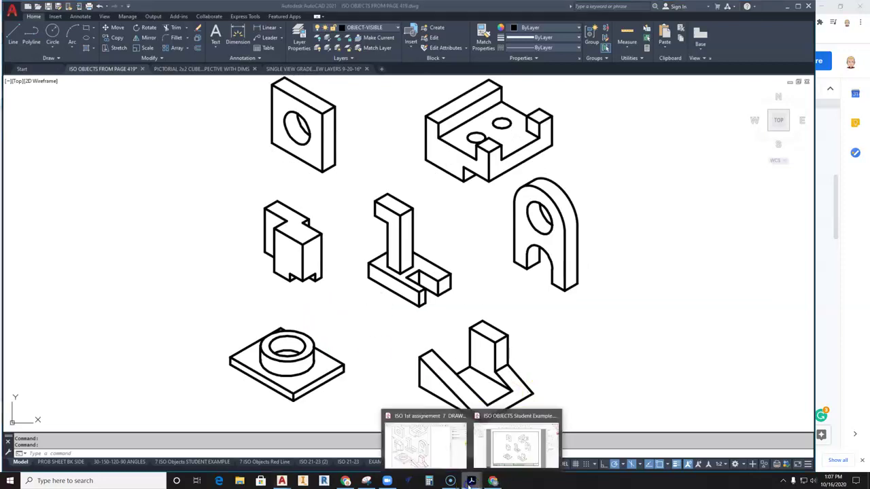
click(508, 450)
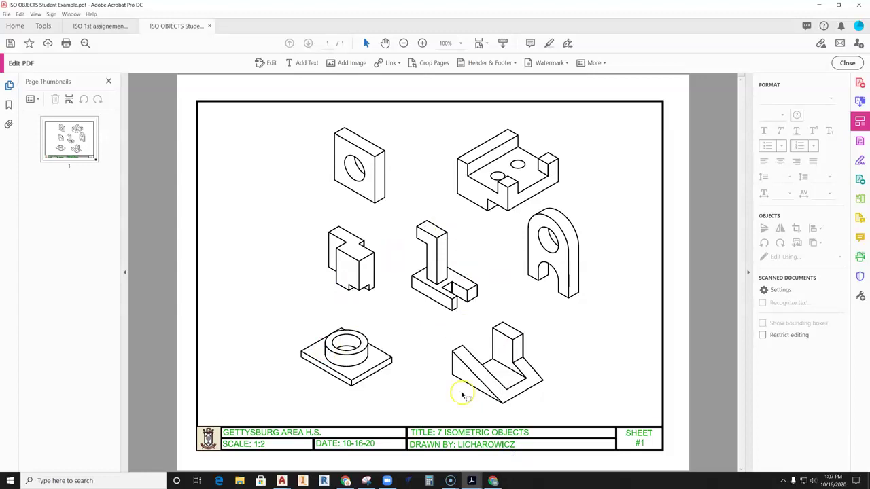
Return to the ISO OBJECTS FROM PAGE 419 drawing in AutoCAD and examine the spacing between the seven objects.
mouse_move(281, 480)
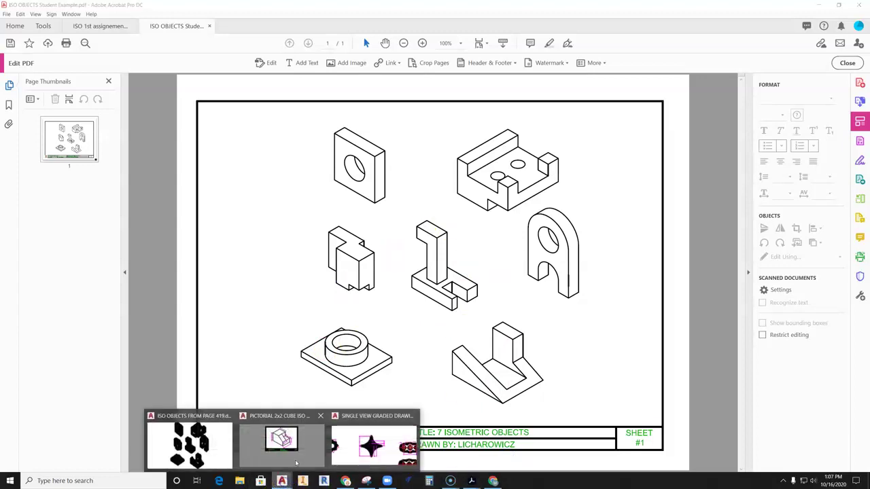
click(190, 445)
scroll(381, 191, up, 1)
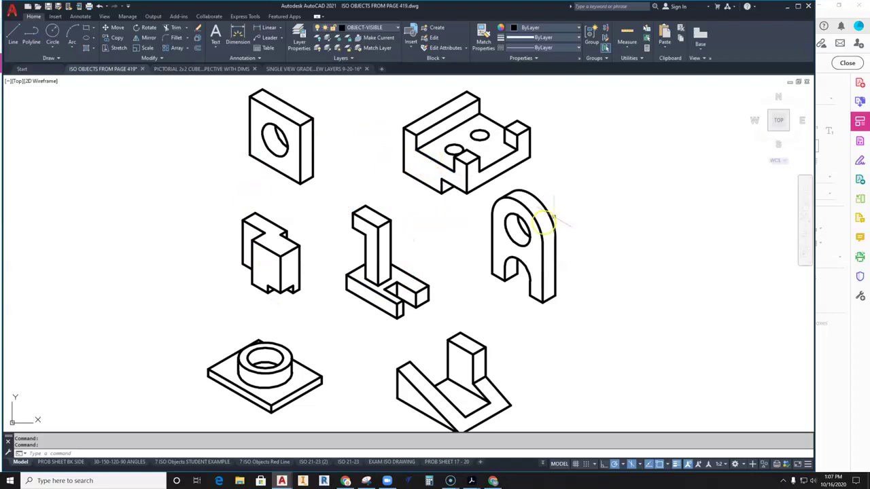
middle_drag(512, 198, 499, 177)
scroll(499, 177, down, 2)
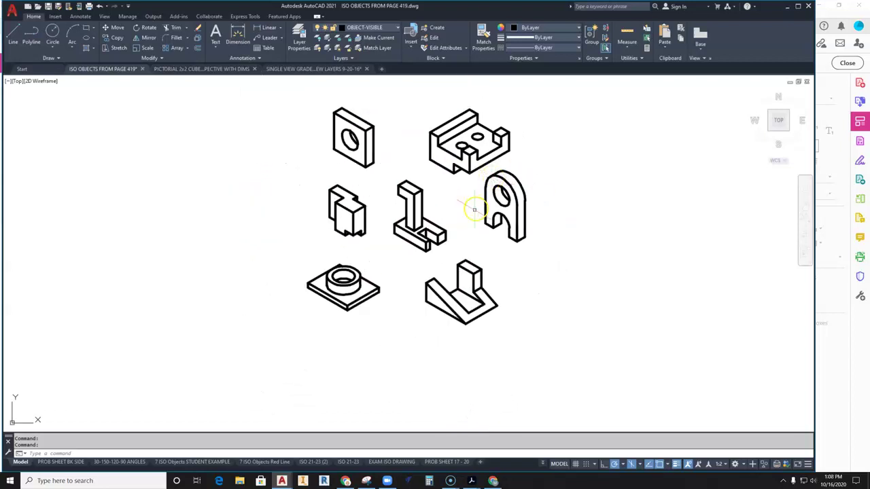
scroll(450, 269, up, 2)
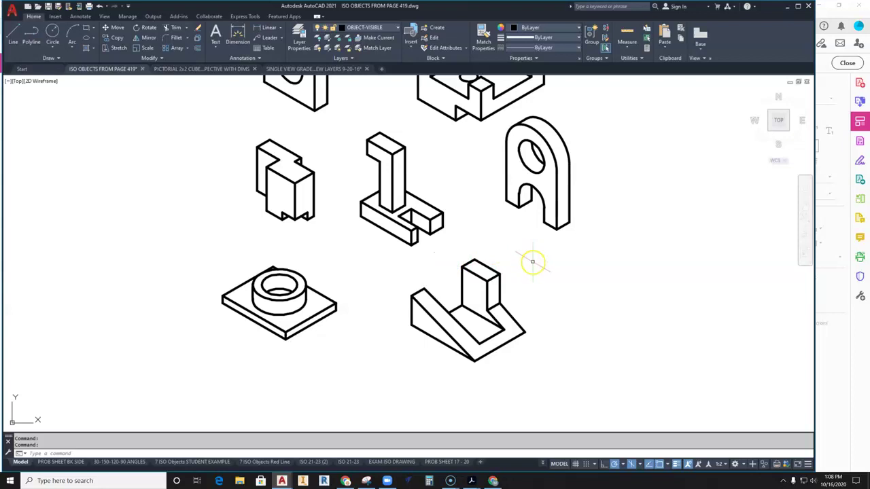
middle_drag(380, 262, 386, 295)
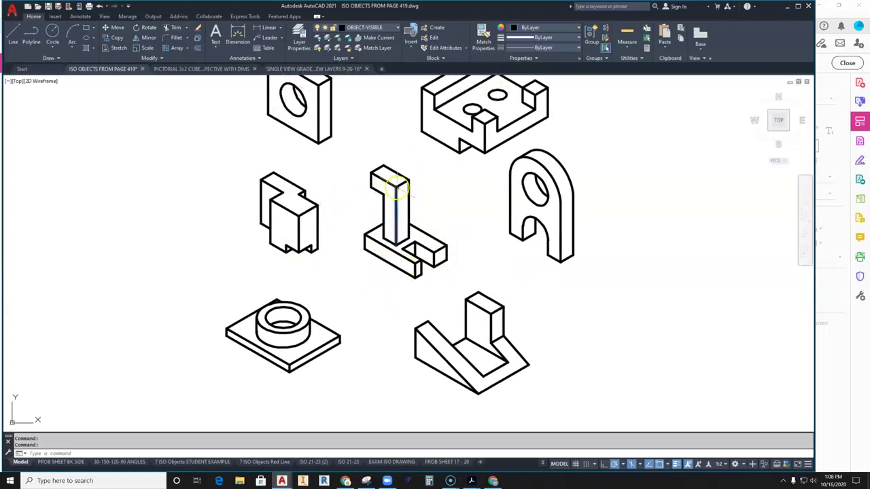
mouse_move(436, 224)
middle_down()
mouse_move(426, 274)
mouse_move(442, 249)
middle_up()
Move the whole notched block in the middle row horizontally away from the L-shaped upright bracket.
click(359, 183)
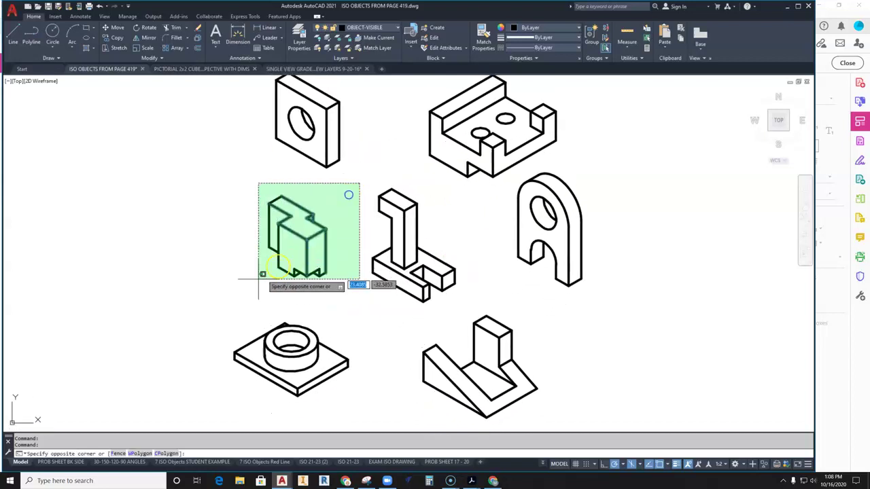
click(258, 279)
click(113, 28)
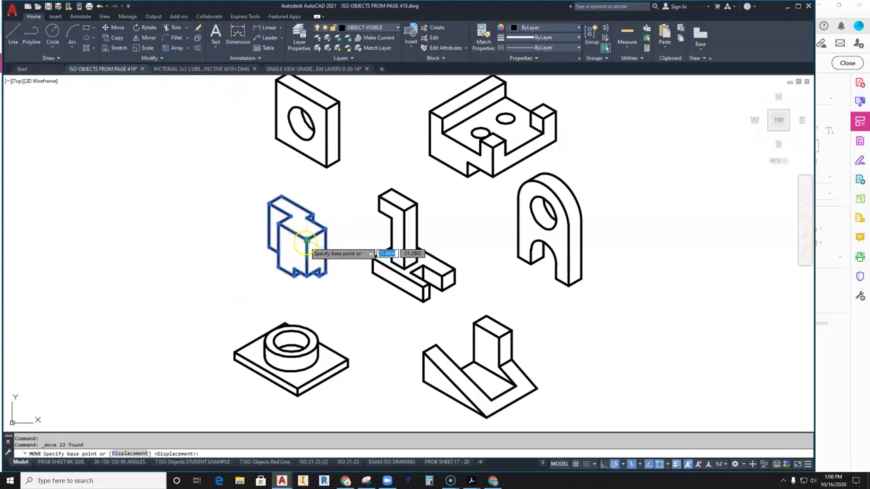
click(305, 241)
click(238, 241)
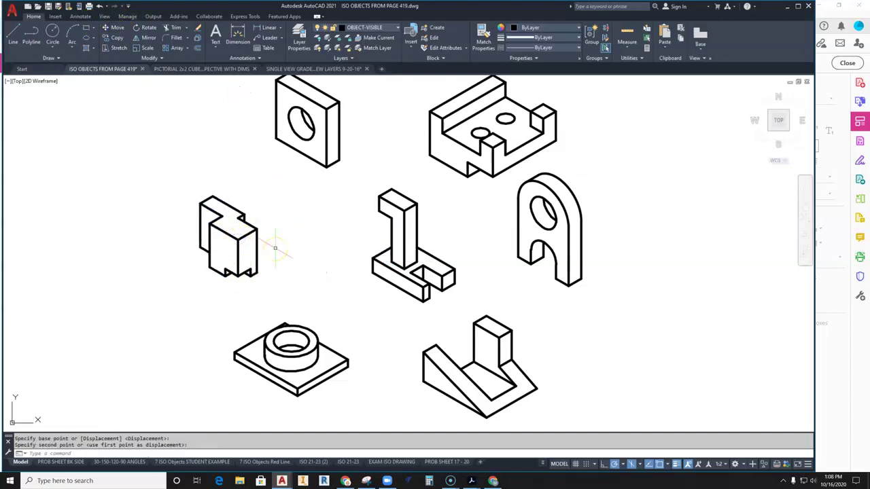
Open the 7 ISO Objects STUDENT EXAMPLE layout to show the objects on the title-block sheet.
middle_drag(322, 242, 328, 262)
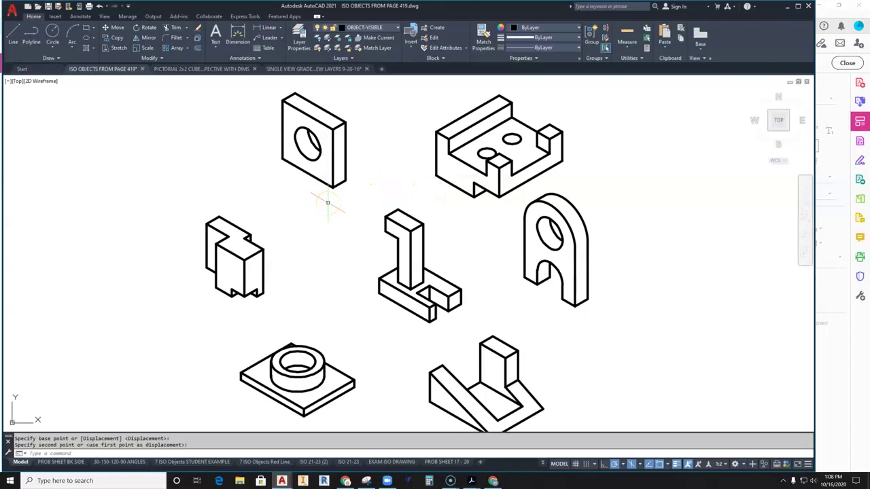
mouse_move(306, 237)
middle_down()
mouse_move(316, 229)
mouse_move(327, 243)
middle_up()
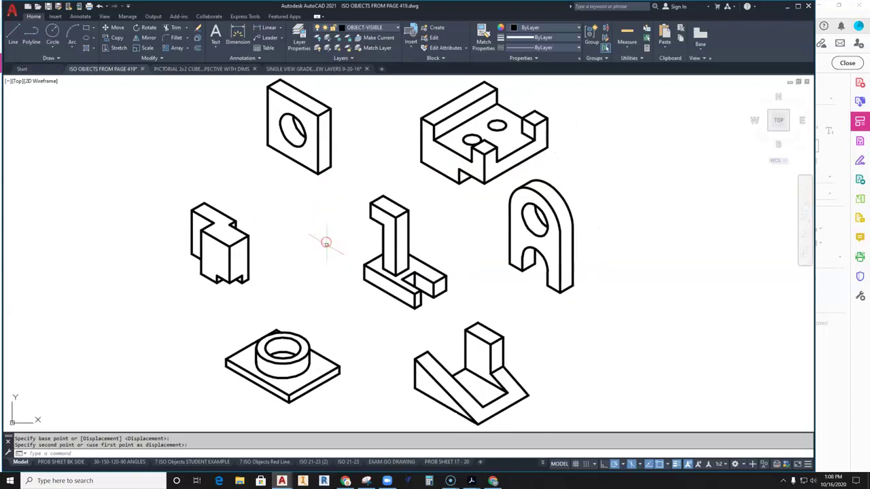
click(217, 462)
click(586, 261)
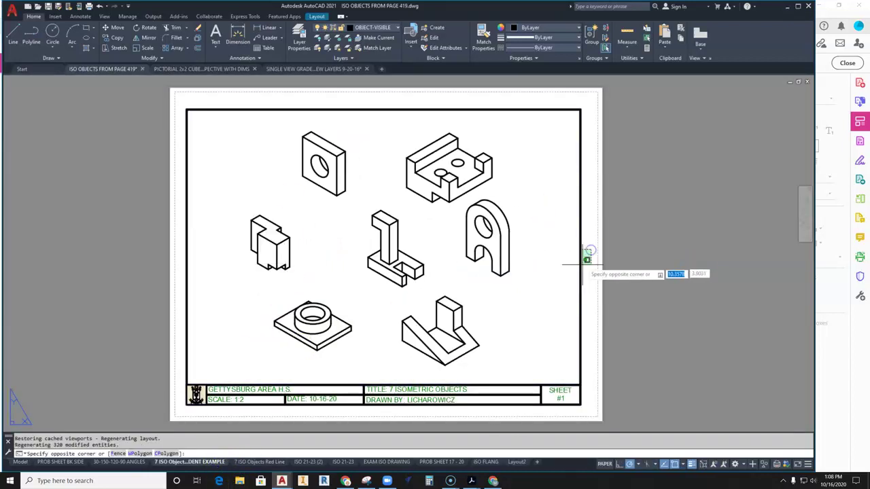
click(589, 263)
key(Escape)
key(Escape)
middle_drag(494, 271, 504, 252)
click(522, 267)
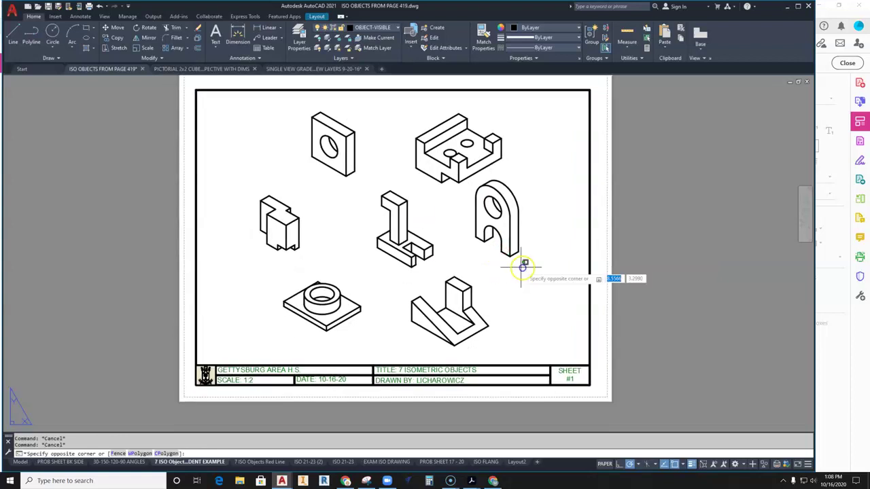
click(521, 268)
Activate the sheet's viewport for model-space editing and unlock its view.
double_click(504, 293)
scroll(495, 276, down, 2)
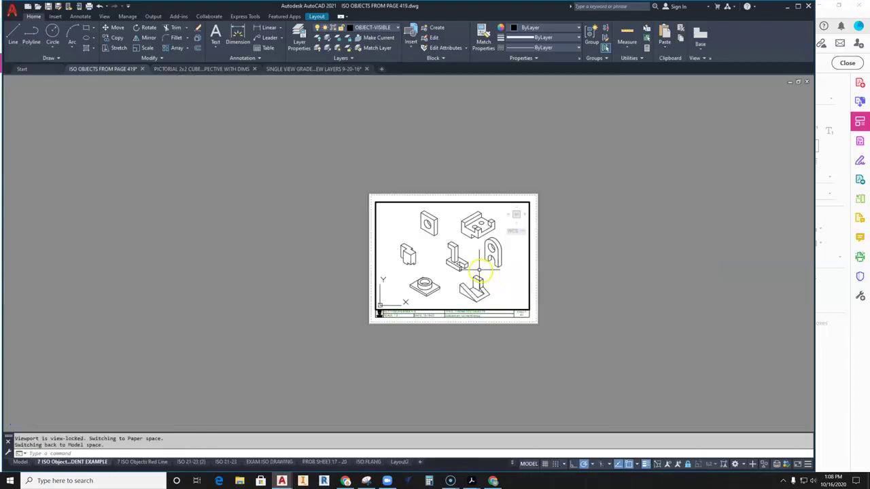
scroll(479, 269, up, 1)
scroll(477, 268, up, 2)
click(688, 465)
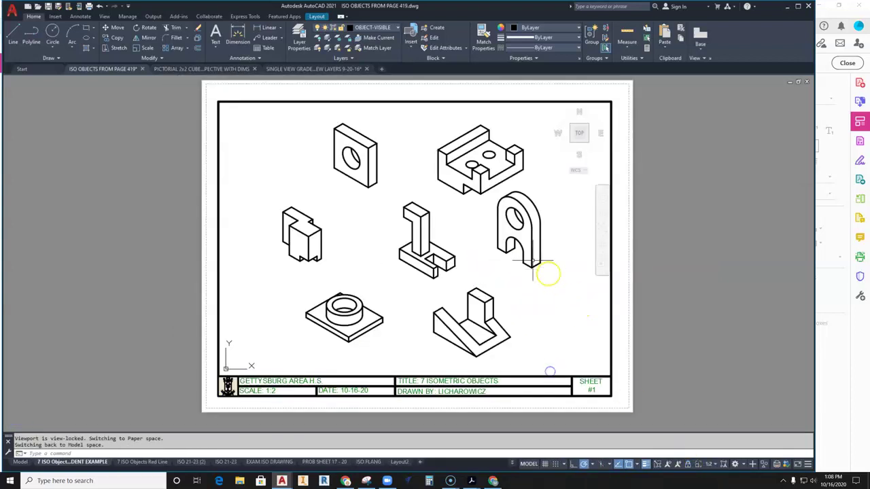
Reposition the group of seven objects inside the unlocked viewport so it fits within the sheet border.
scroll(524, 262, down, 2)
mouse_move(496, 258)
middle_down()
mouse_move(425, 292)
mouse_move(443, 245)
middle_up()
scroll(439, 246, up, 1)
scroll(441, 252, up, 3)
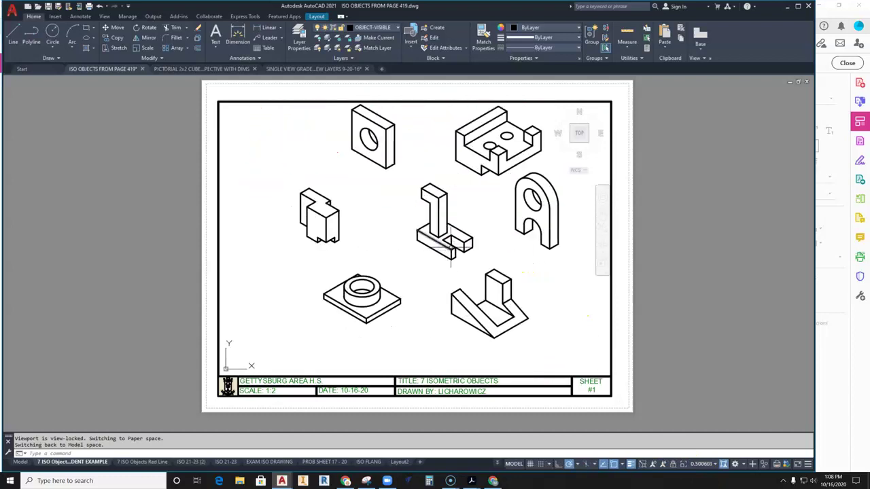
Set the viewport scale to 1:2 and return to paper space.
click(712, 464)
click(554, 182)
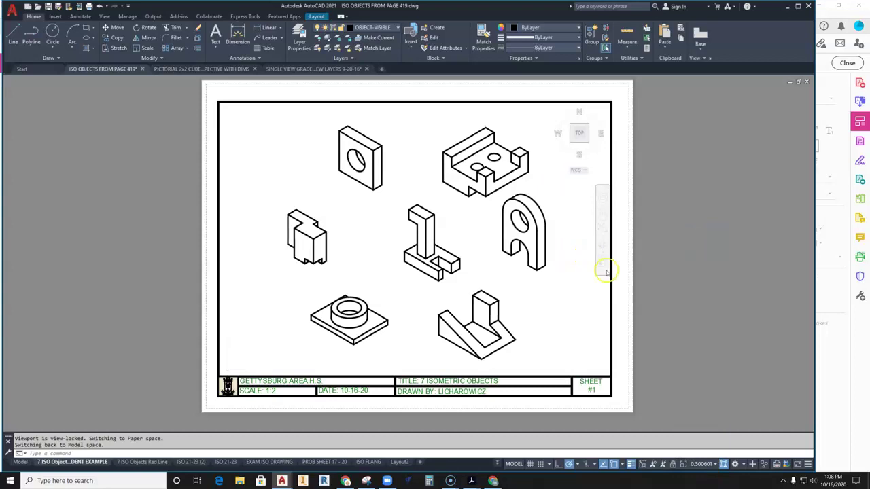
double_click(621, 322)
middle_drag(675, 313, 651, 314)
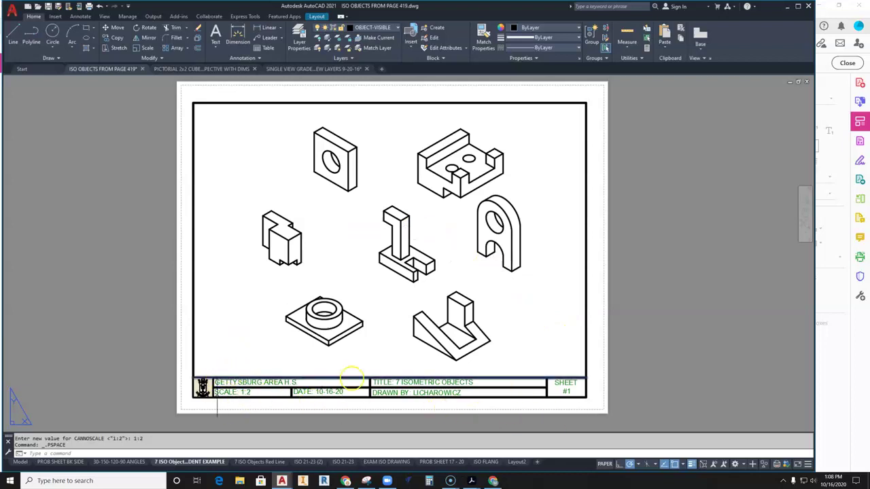
Examine the title block's school, scale, date, title and drawn-by fields along with the overall sheet layout.
scroll(204, 387, up, 5)
scroll(197, 386, down, 5)
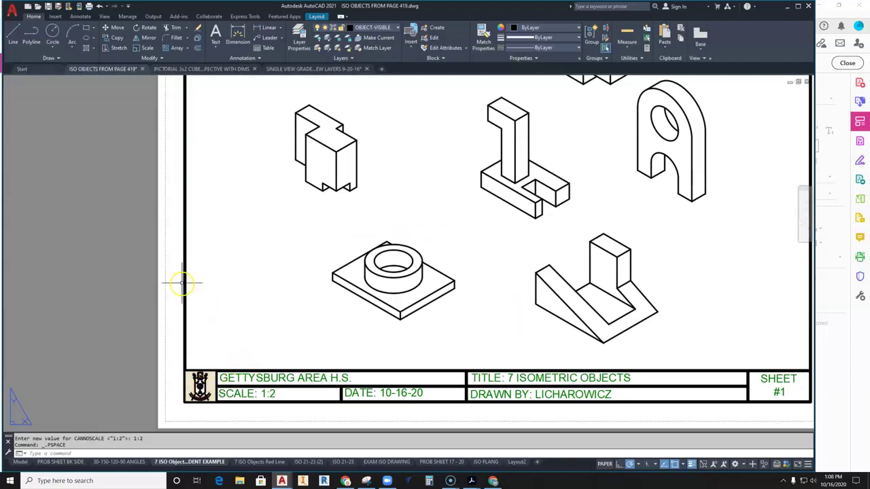
scroll(523, 384, up, 2)
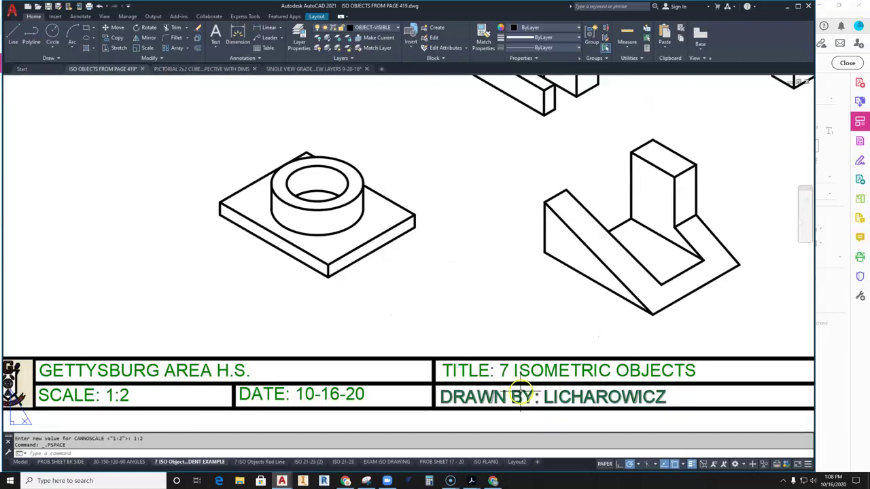
scroll(524, 382, down, 2)
middle_drag(526, 366, 459, 373)
scroll(458, 373, down, 1)
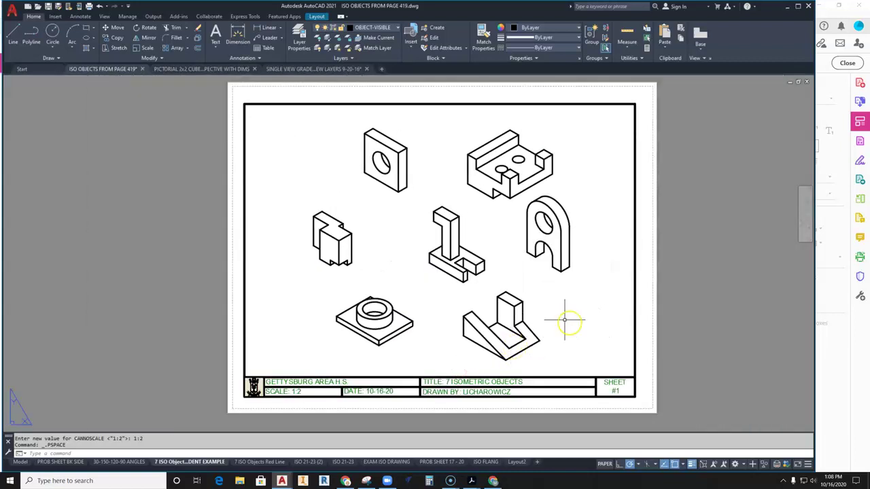
middle_drag(563, 320, 537, 325)
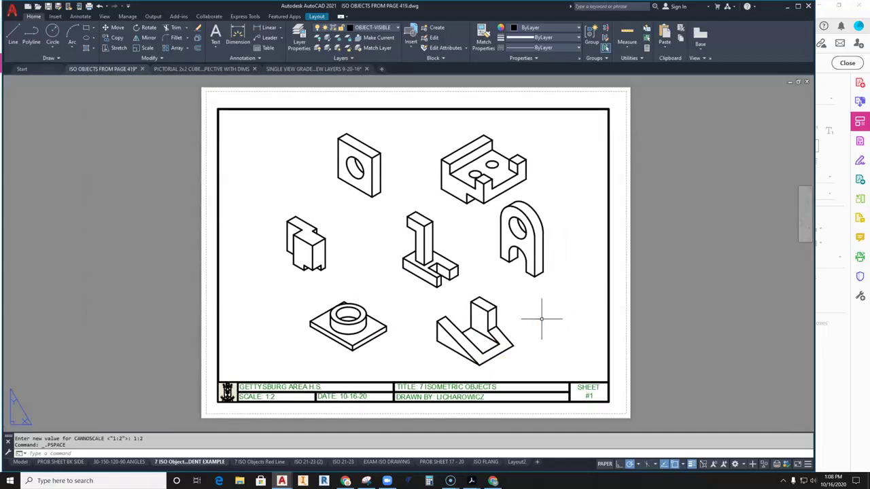
Switch to the student example PDF in Acrobat and rotate its page counterclockwise through a full turn.
click(471, 480)
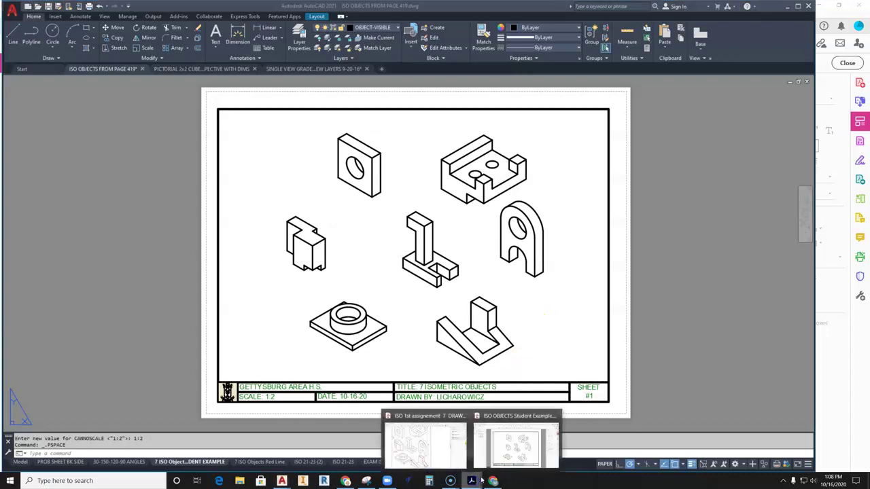
click(499, 454)
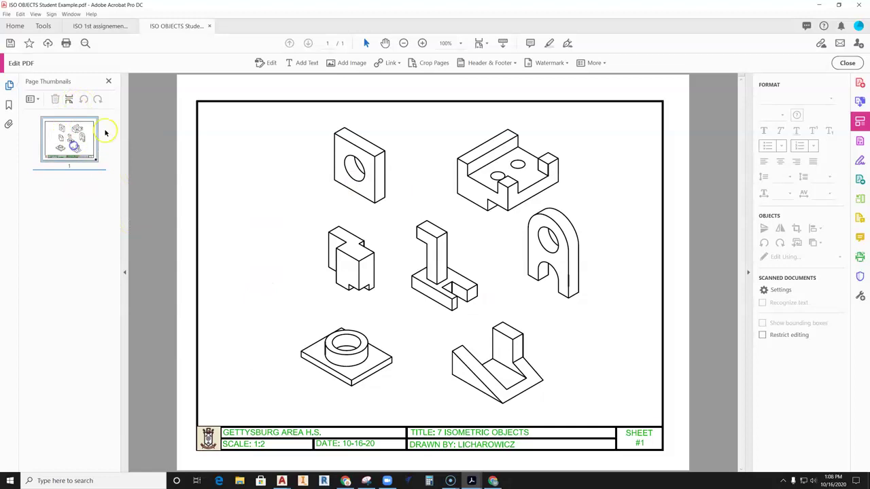
click(83, 99)
click(83, 99)
click(83, 101)
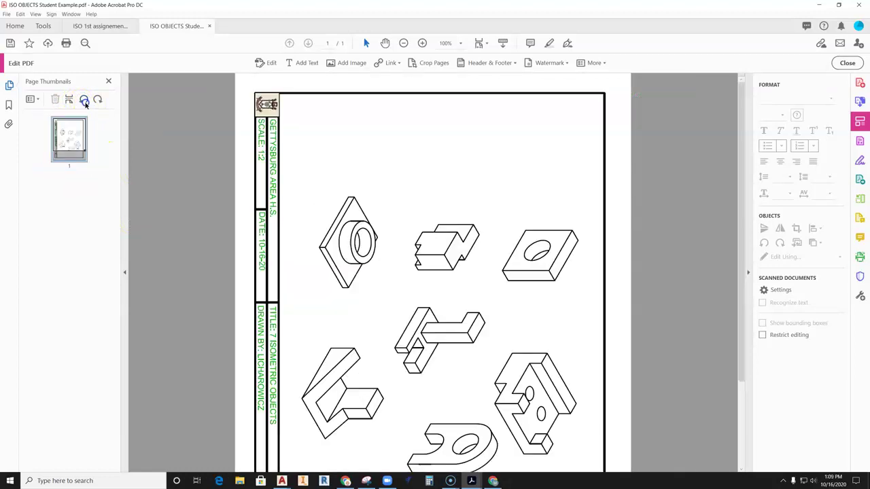
click(84, 101)
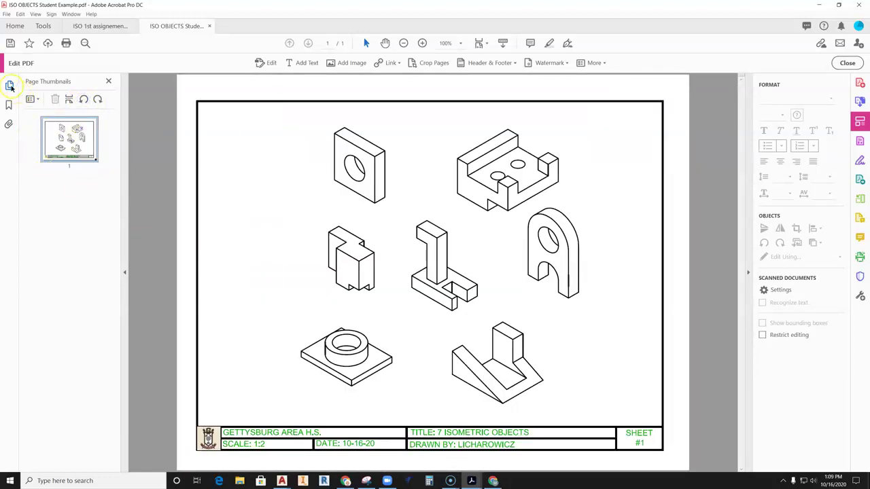
click(10, 85)
click(9, 85)
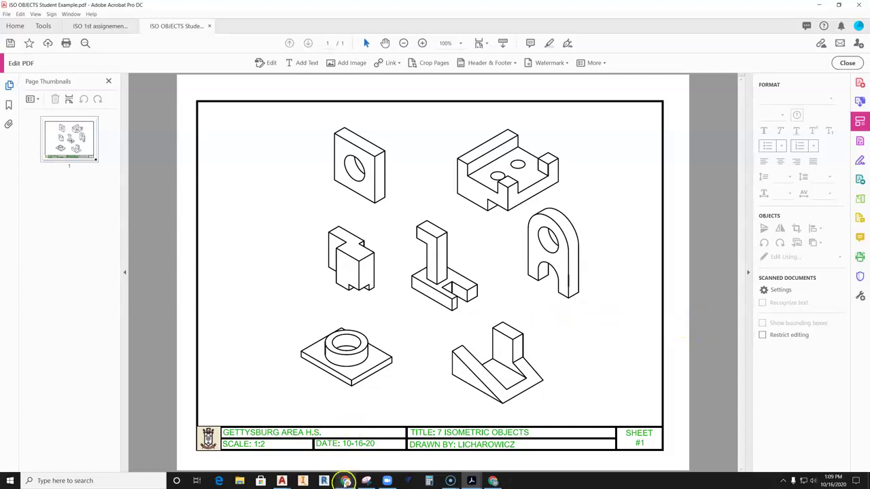
Switch to the assignment document in Chrome and open its "ISO 7 Objects - Red Line Overlay Sheet Thin" link.
click(345, 480)
scroll(374, 307, up, 1)
scroll(374, 307, up, 5)
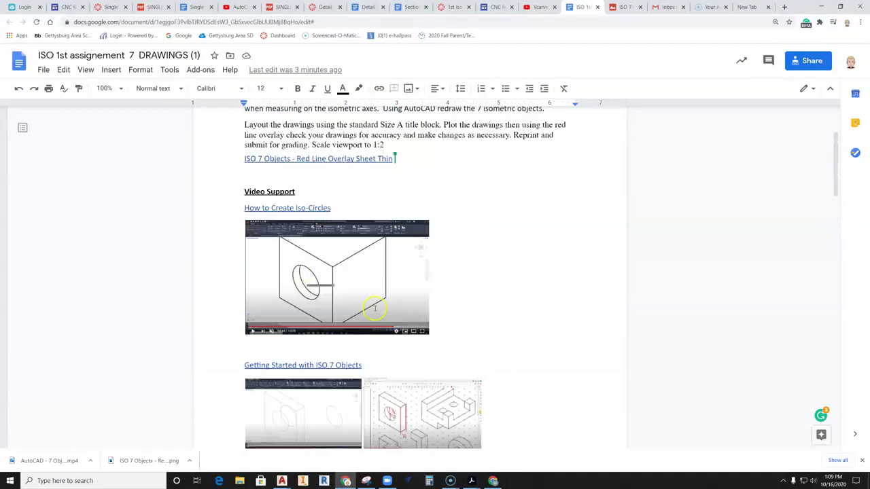
scroll(245, 245, down, 1)
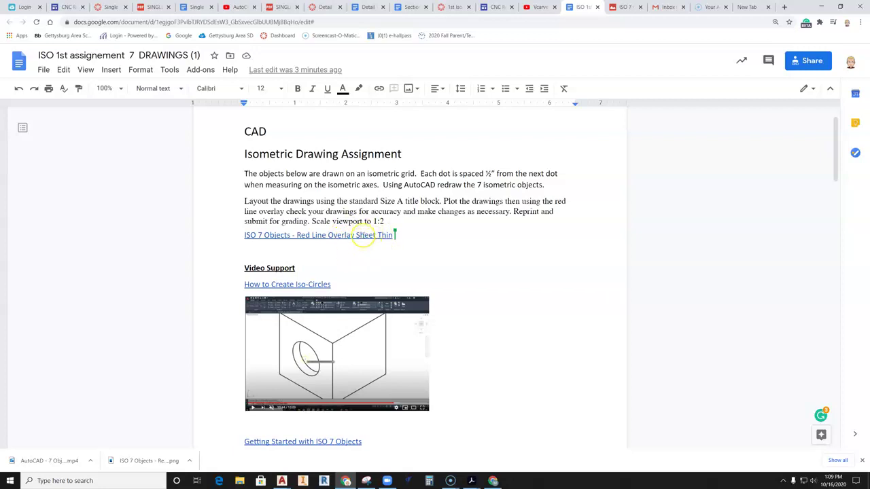
click(358, 235)
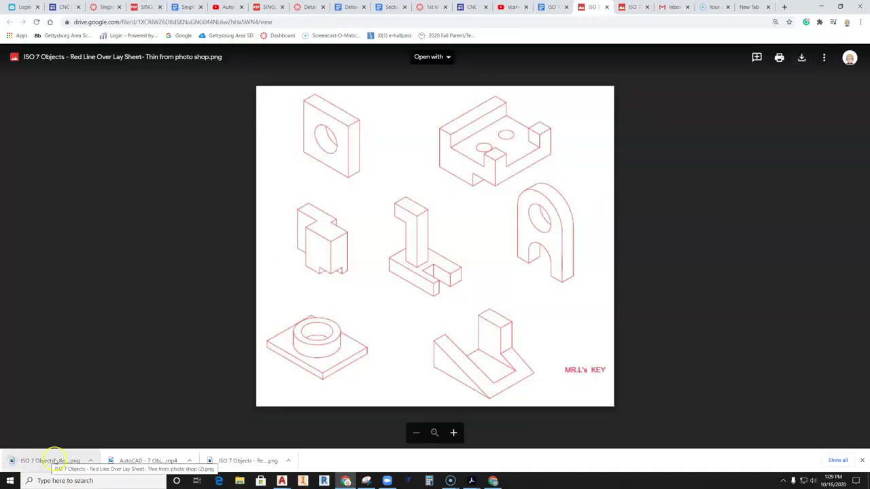
Switch to the ISO OBJECTS Student Example PDF in Acrobat and place the downloaded "Red Line Over Lay Sheet- Thin from photo shop (2)" image on the page.
mouse_move(472, 481)
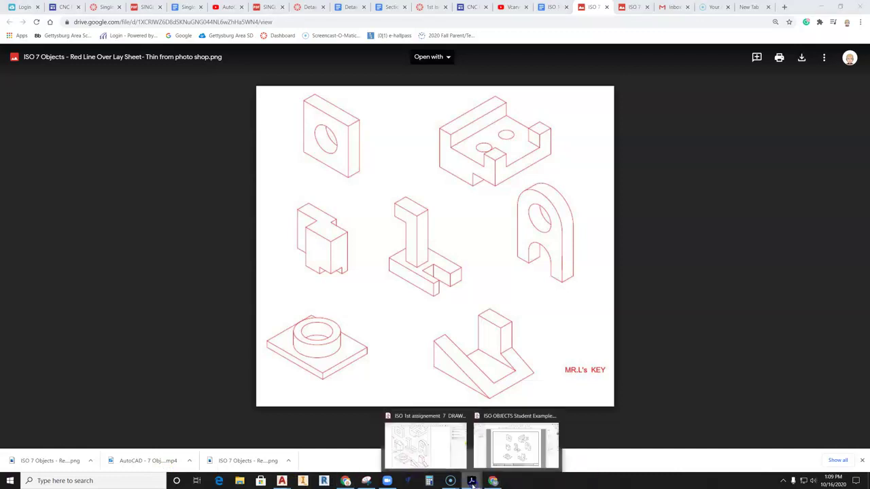
click(503, 452)
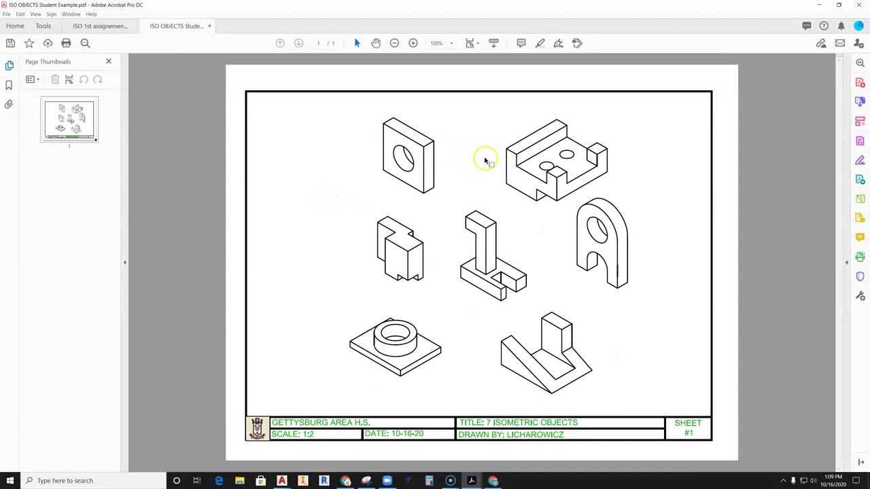
right_click(481, 161)
click(502, 220)
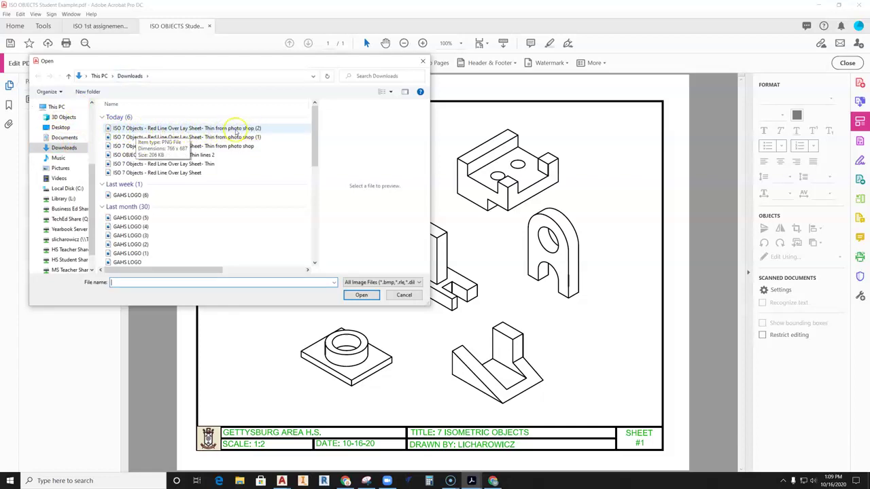
click(235, 128)
click(360, 295)
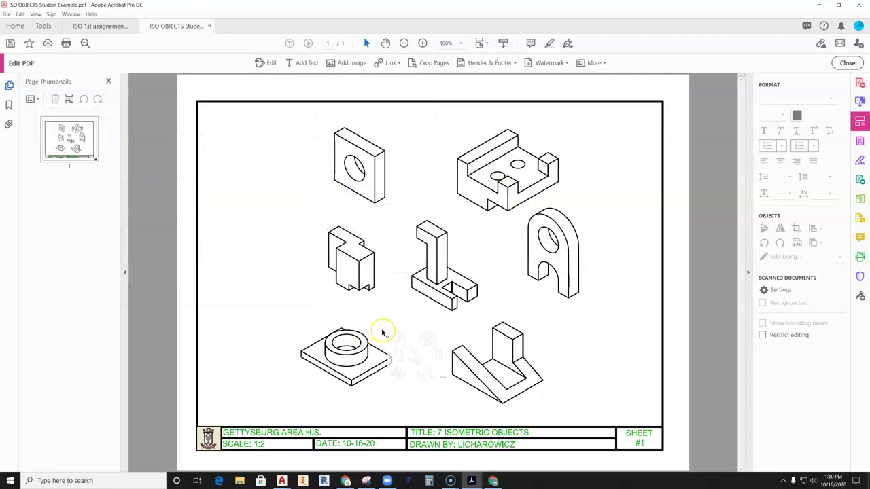
click(403, 233)
Send the red line overlay image behind the drawing and move it roughly into place under the seven black isometric objects.
drag(414, 236, 363, 222)
drag(479, 243, 418, 250)
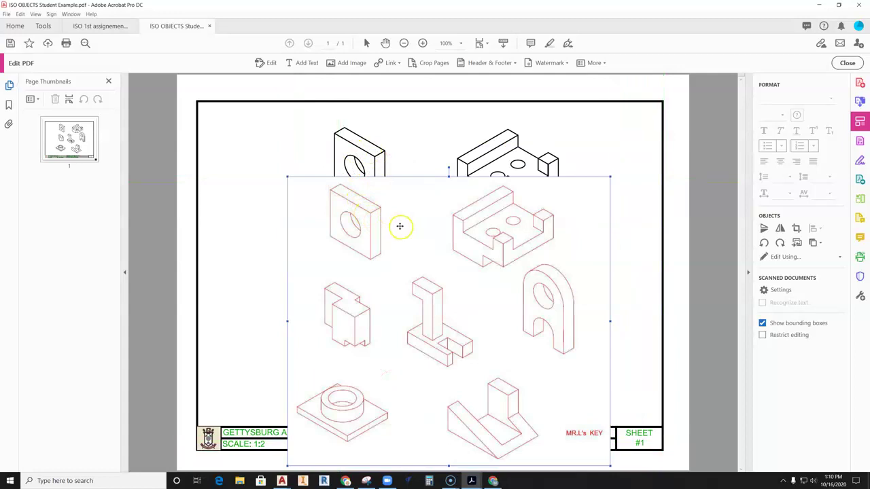
right_click(417, 214)
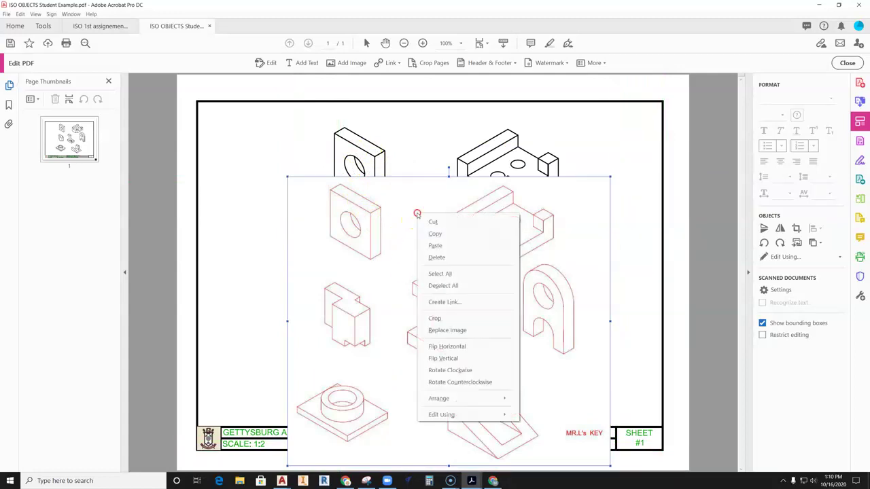
click(456, 401)
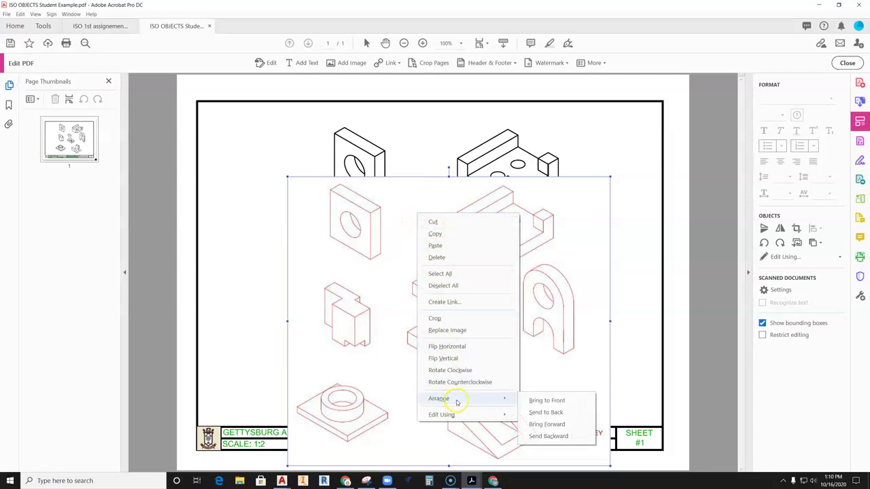
click(560, 413)
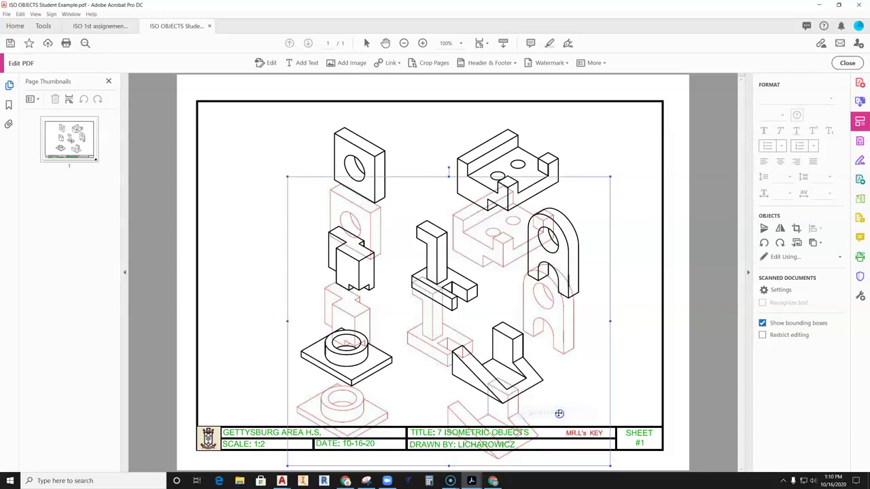
drag(403, 215, 401, 166)
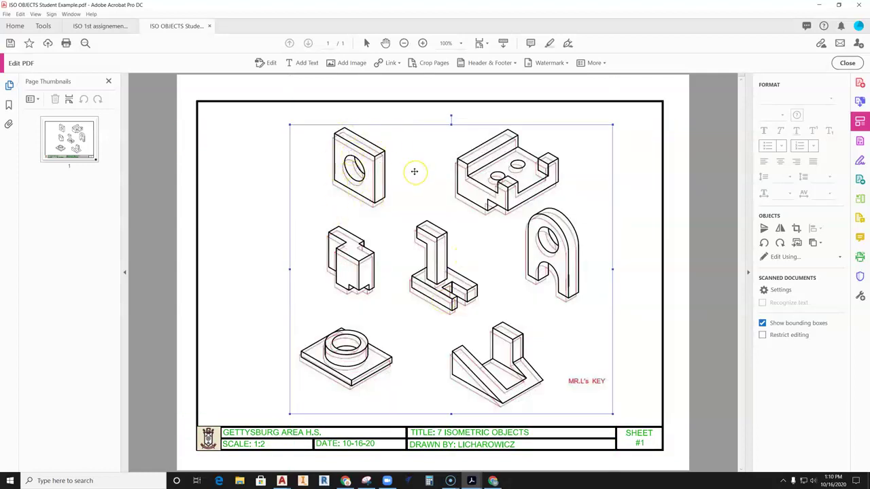
Examine the offset between the red overlay lines and the black object lines across the sheet at 300% zoom.
click(422, 42)
click(423, 43)
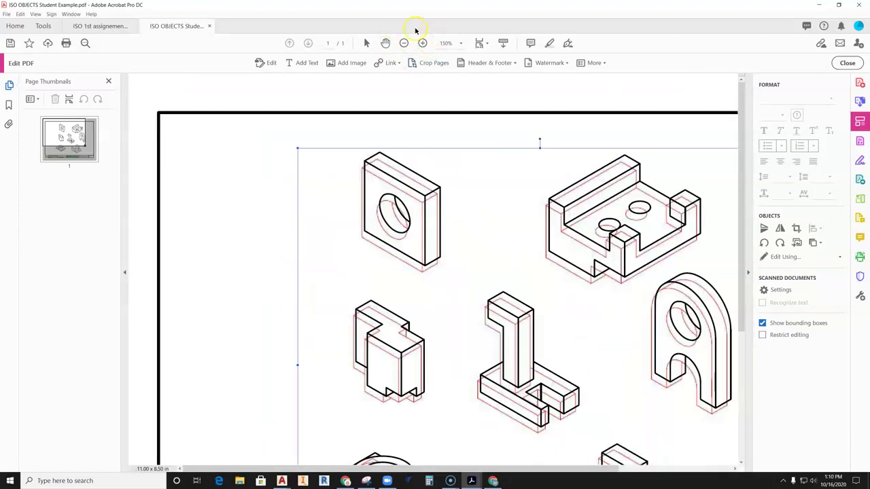
click(422, 43)
click(423, 43)
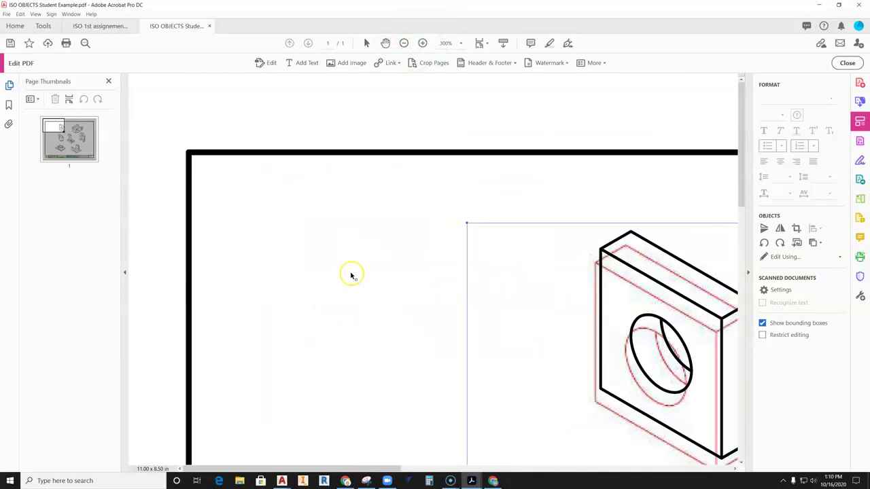
middle_drag(351, 275, 363, 275)
scroll(364, 275, right, 4)
scroll(317, 254, right, 2)
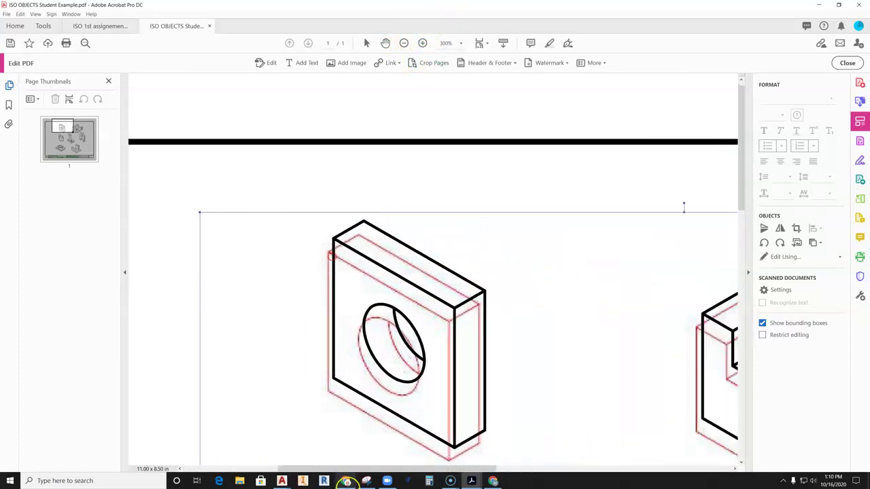
drag(341, 467, 360, 468)
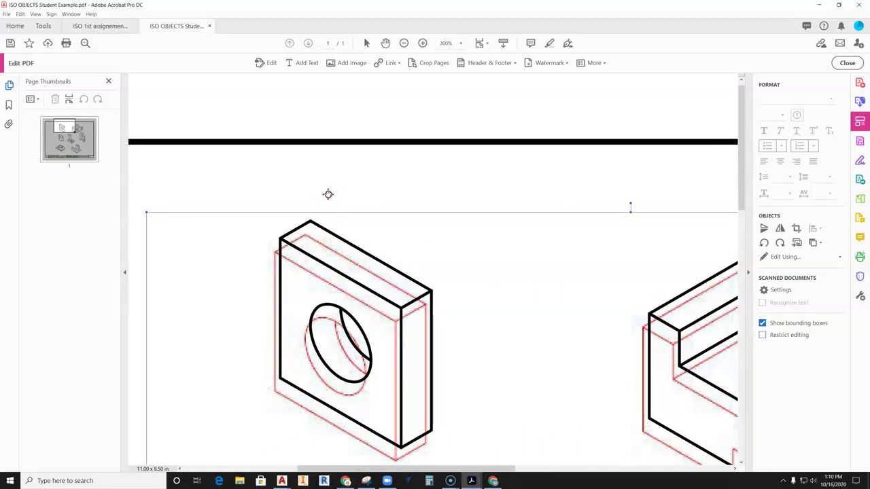
scroll(327, 194, down, 2)
scroll(333, 196, right, 3)
scroll(320, 196, left, 4)
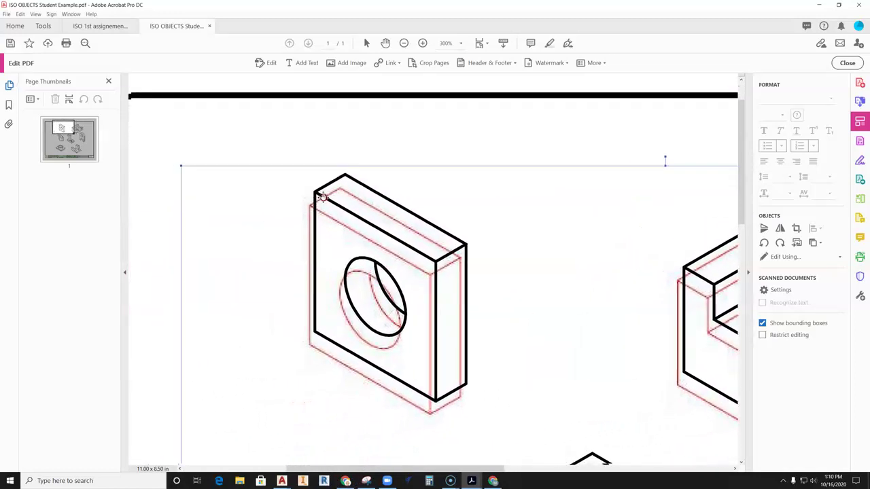
scroll(324, 197, down, 1)
scroll(331, 216, left, 1)
scroll(302, 238, down, 10)
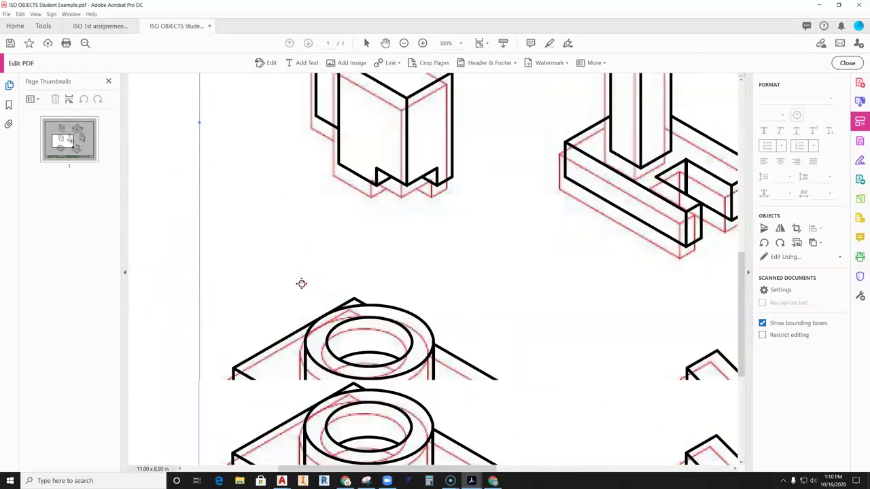
scroll(311, 206, right, 5)
scroll(296, 208, left, 3)
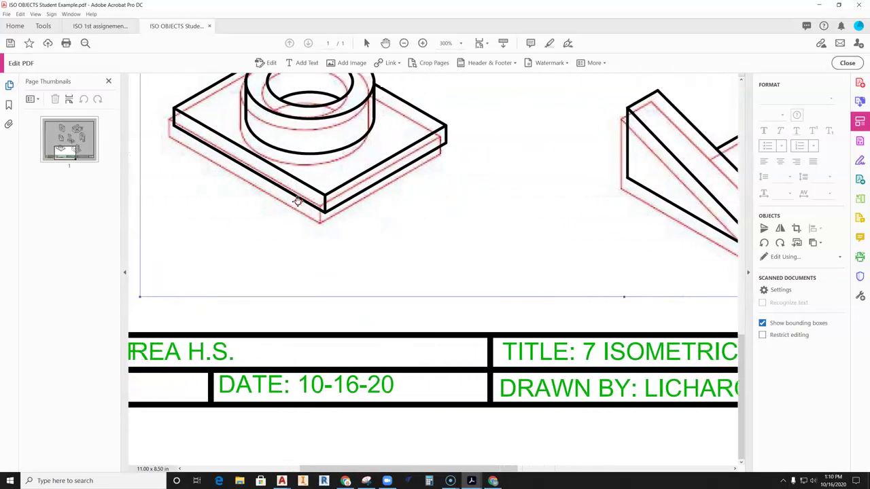
scroll(297, 204, right, 4)
scroll(301, 188, up, 4)
scroll(300, 189, up, 10)
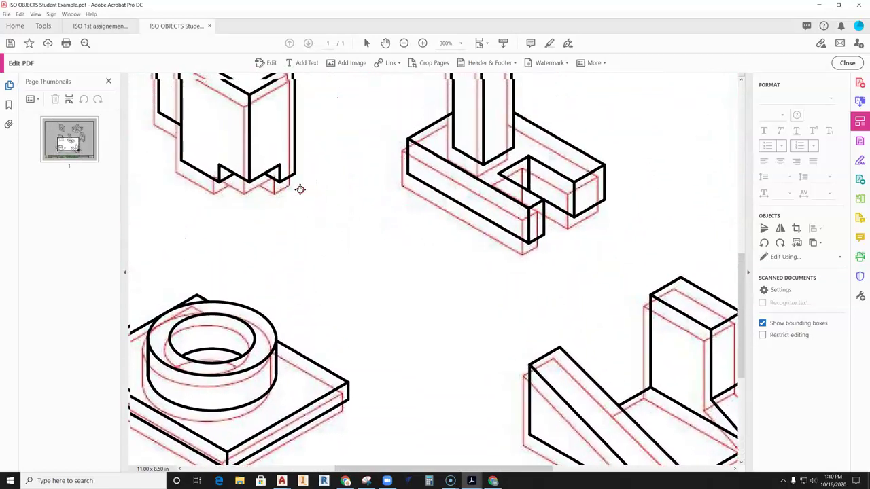
scroll(308, 189, right, 5)
scroll(309, 190, up, 4)
scroll(288, 195, left, 6)
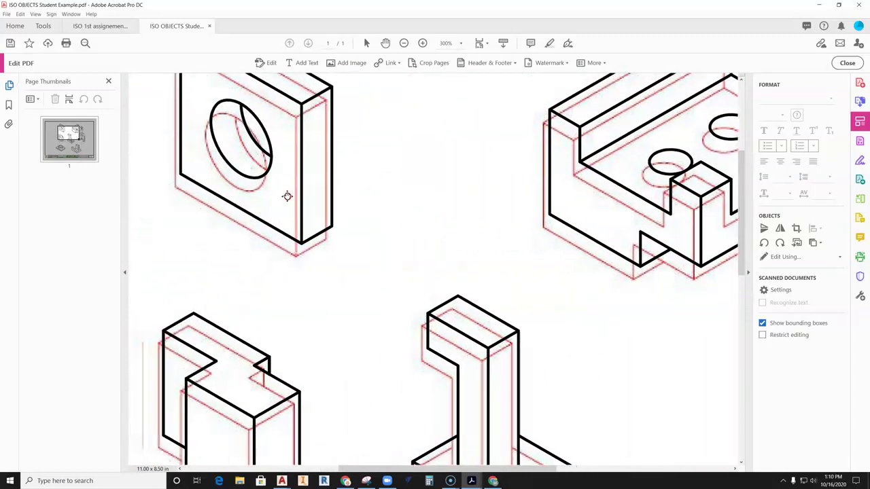
scroll(299, 194, right, 3)
scroll(308, 194, up, 2)
scroll(305, 196, right, 2)
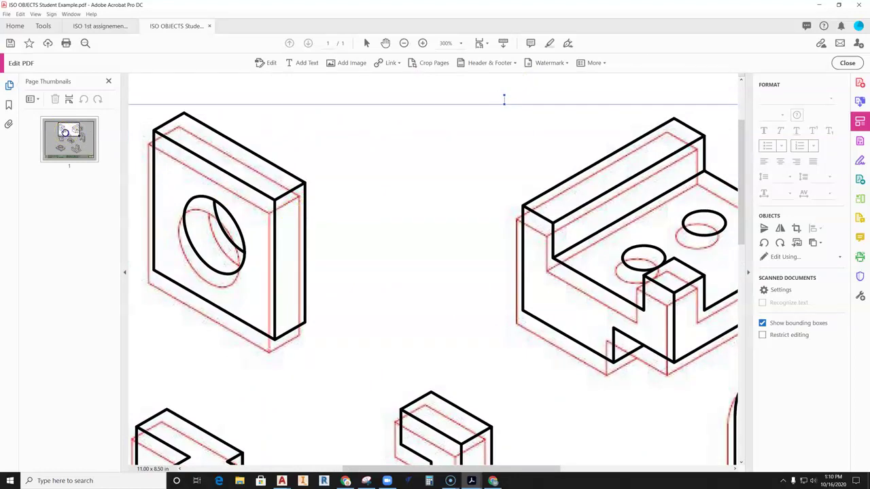
Fine-position the red overlay so its lines coincide with the square plate with the hole and the notched block below it.
mouse_move(65, 131)
mouse_down()
mouse_move(73, 143)
mouse_move(60, 131)
mouse_up()
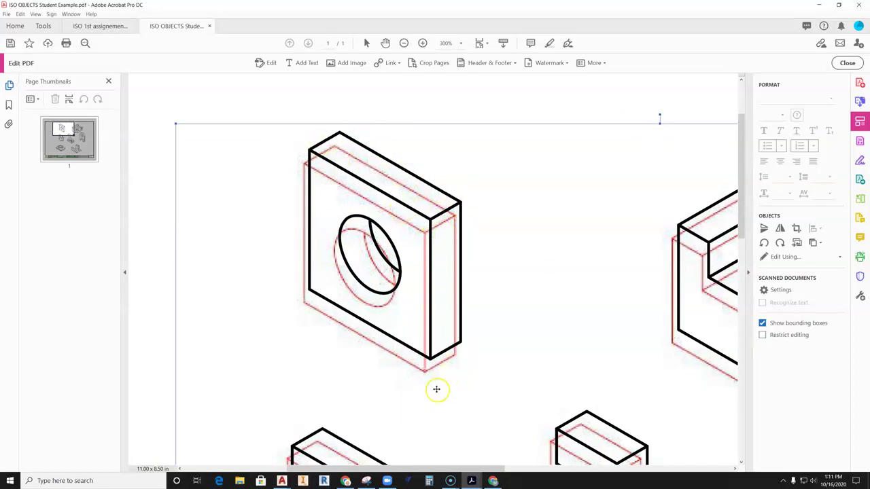
drag(537, 277, 543, 266)
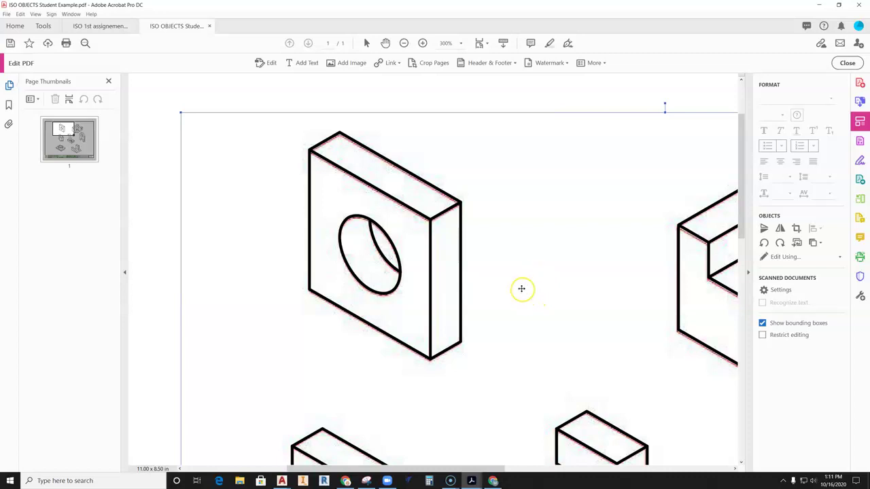
drag(523, 309, 523, 304)
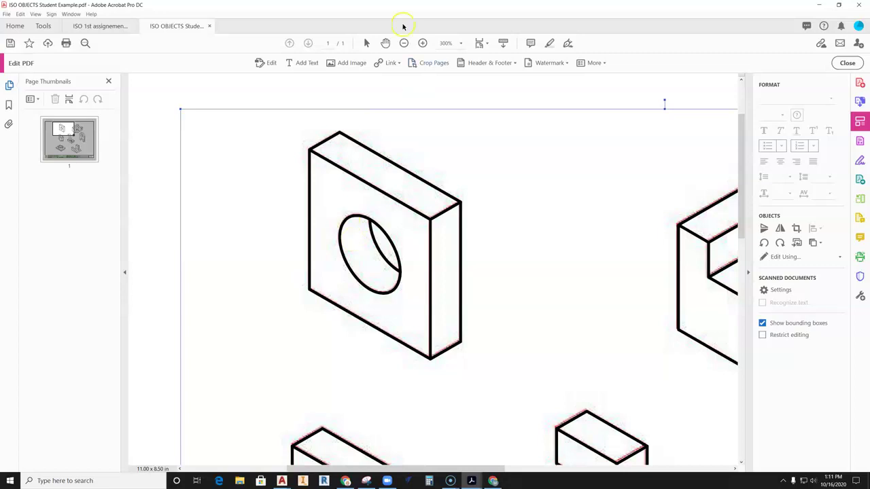
drag(70, 129, 69, 139)
mouse_move(386, 225)
mouse_down()
mouse_move(451, 206)
mouse_move(415, 195)
mouse_move(424, 195)
mouse_move(412, 195)
mouse_move(410, 206)
mouse_up()
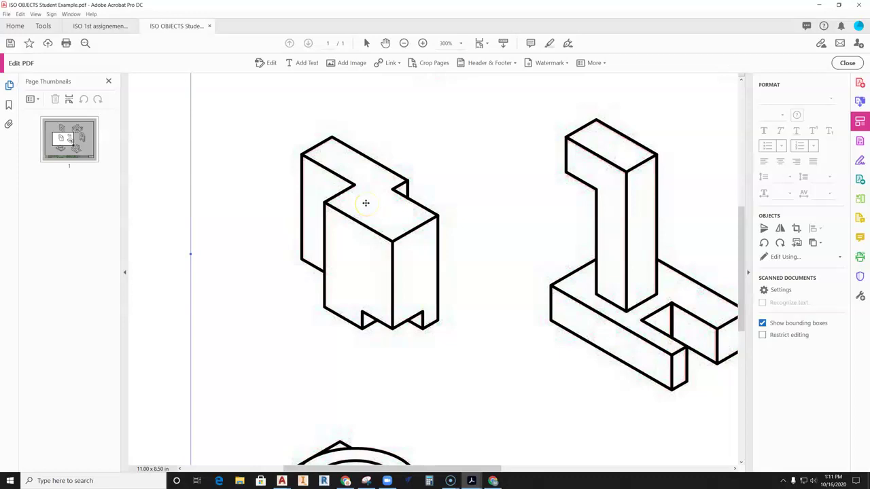
Shift the red overlay away from the objects and realign it with the center upright object on the slotted base.
mouse_move(366, 203)
mouse_down()
mouse_move(401, 220)
mouse_move(480, 229)
mouse_move(445, 234)
mouse_up()
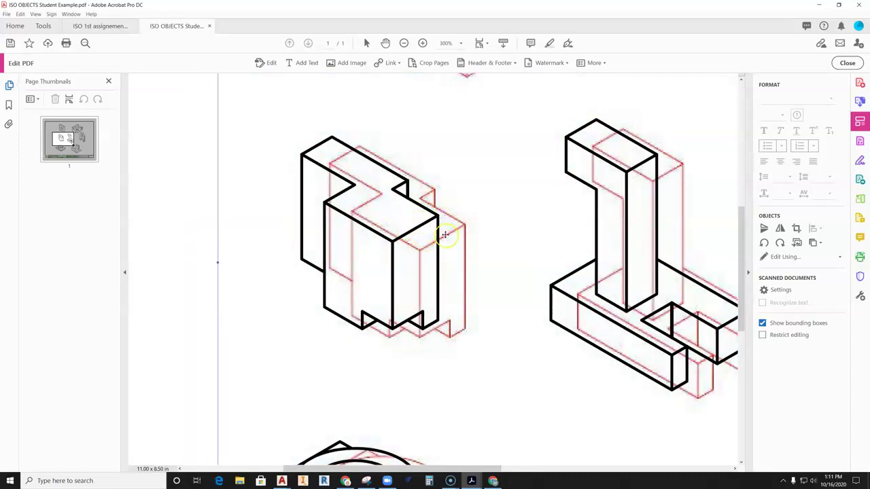
middle_click(467, 298)
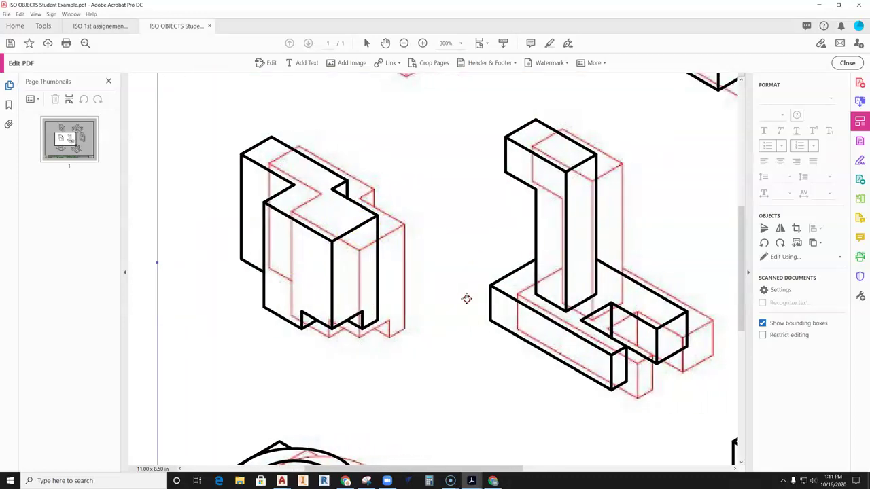
scroll(466, 297, right, 2)
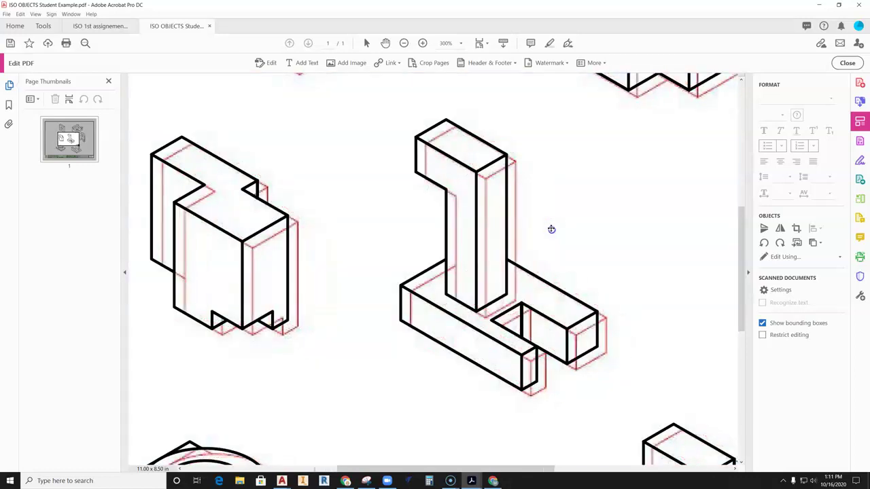
mouse_move(566, 220)
mouse_down()
mouse_move(547, 213)
mouse_move(562, 217)
mouse_up()
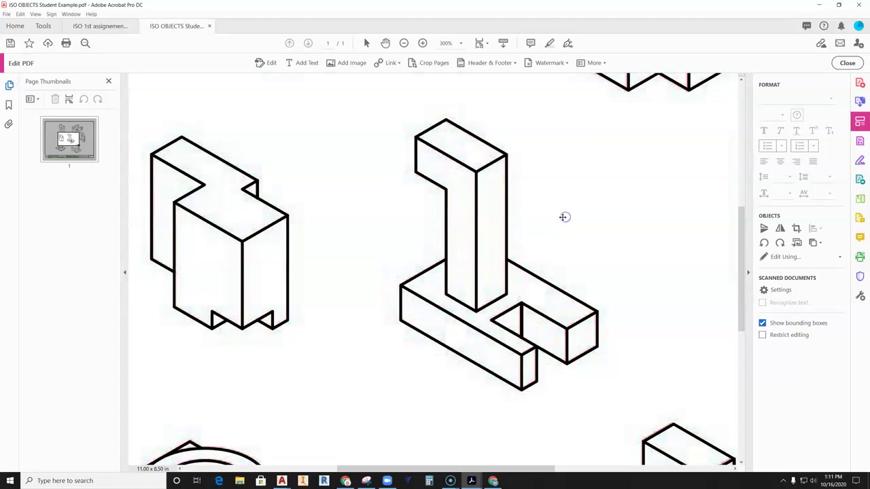
Circle the upper end of the center upright object in red freehand with the Pencil comment tool.
click(577, 257)
click(746, 273)
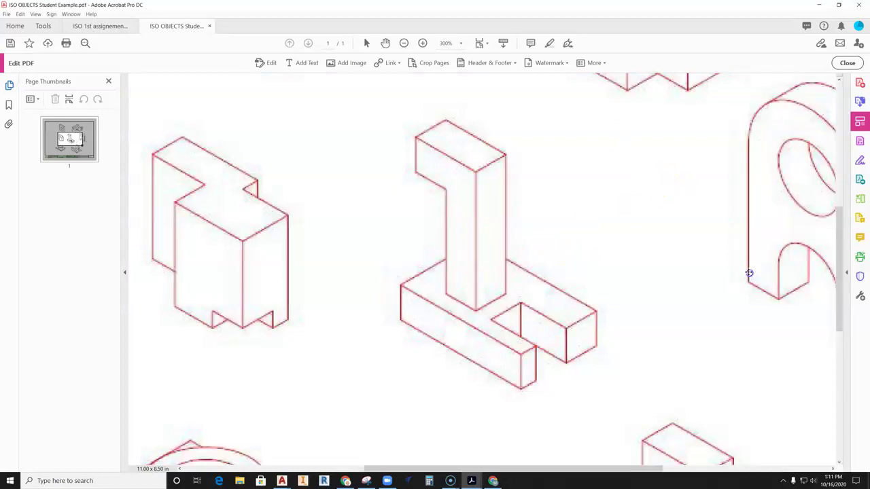
click(860, 240)
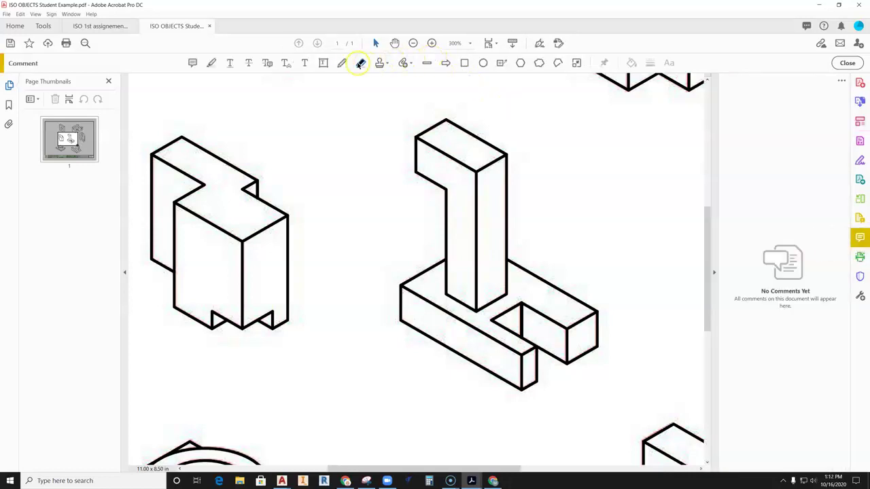
click(343, 63)
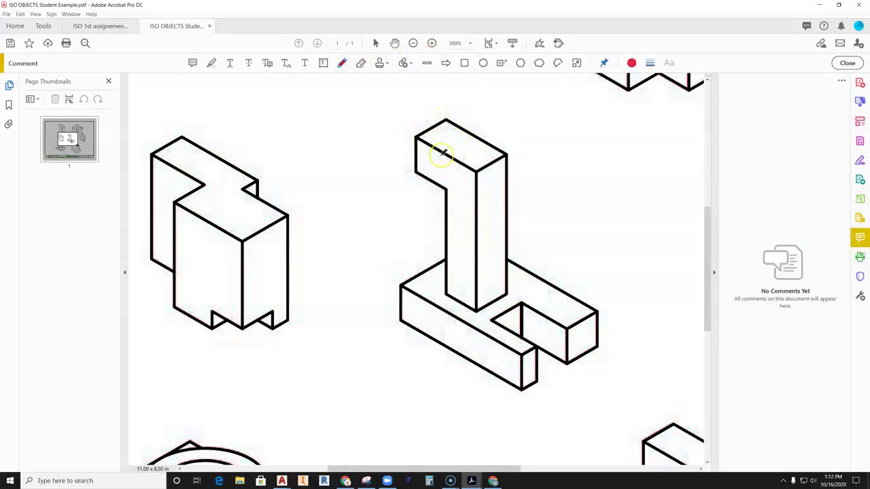
mouse_move(462, 105)
mouse_down()
mouse_move(451, 159)
mouse_move(452, 101)
mouse_up()
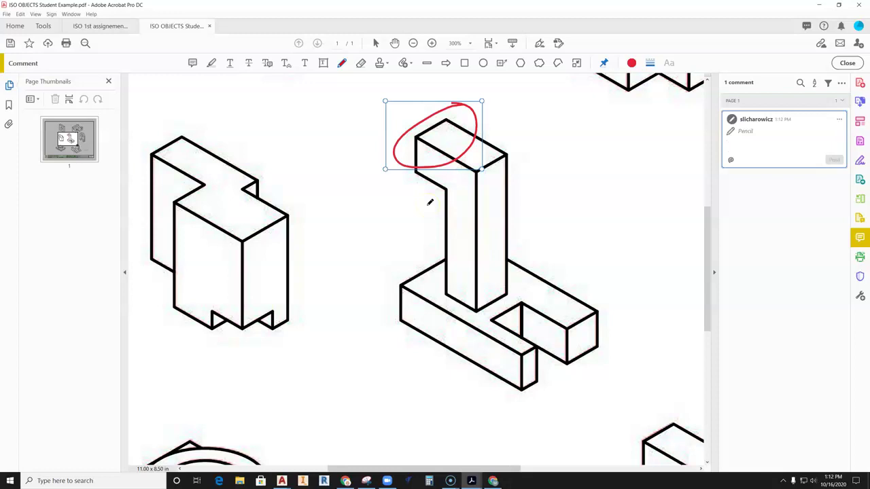
Switch to the ISO OBJECTS FROM PAGE 419 drawing in AutoCAD and return to the red line overlay image in Chrome.
click(282, 481)
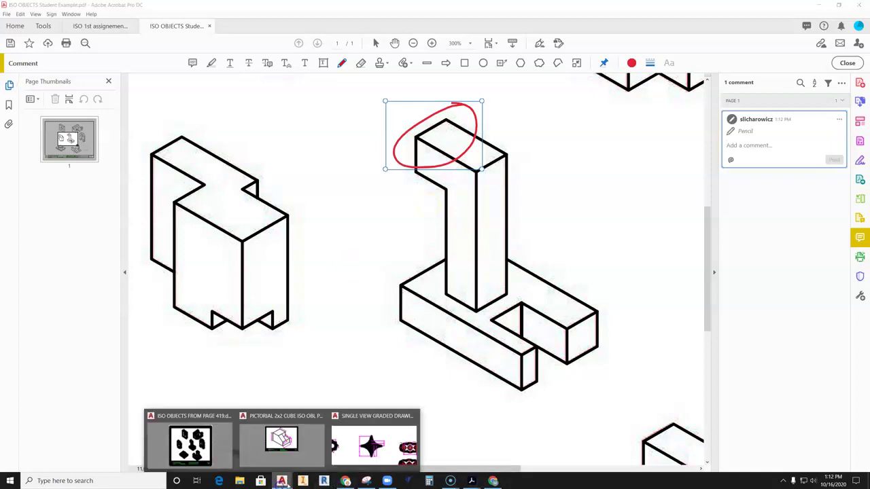
click(191, 445)
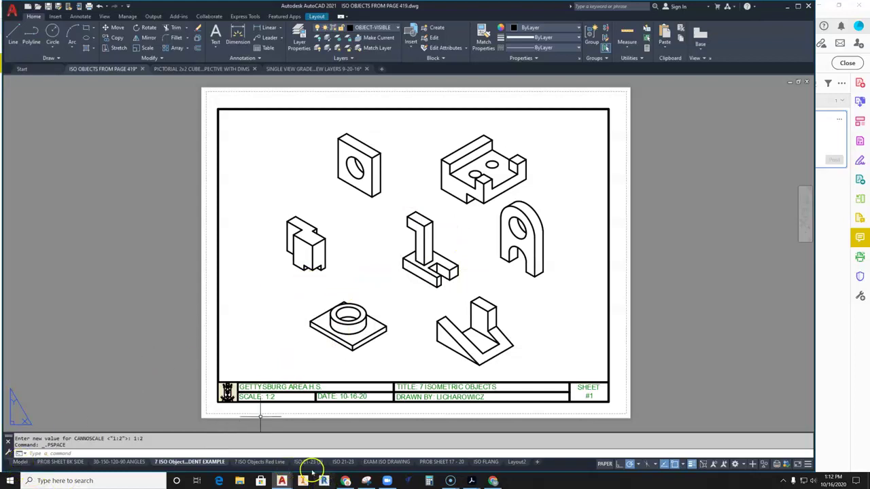
click(345, 480)
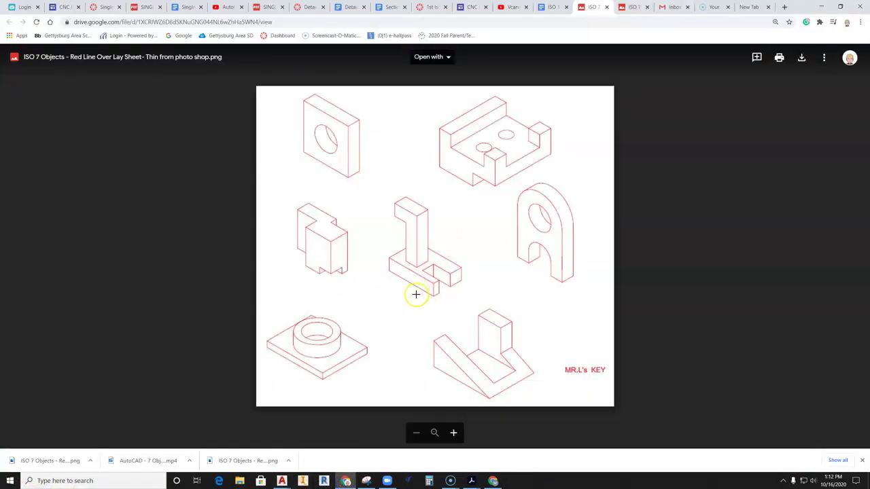
mouse_move(281, 480)
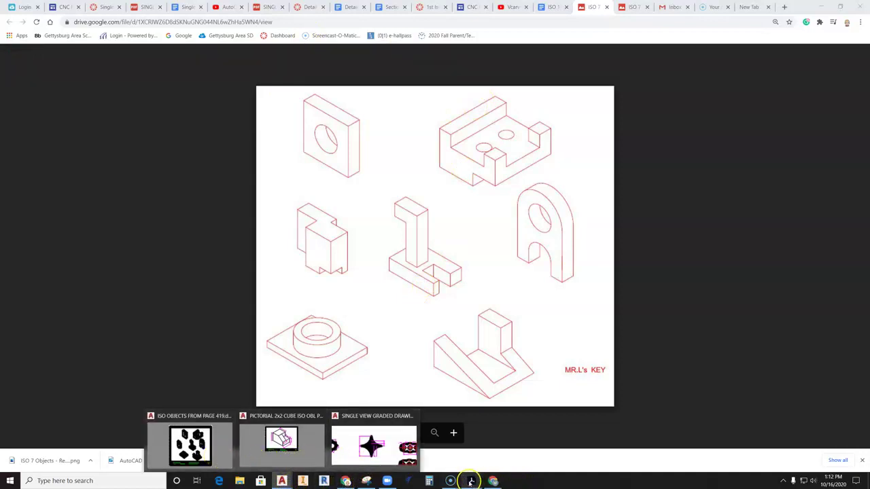
Switch to the ISO OBJECTS Student Example PDF in Acrobat and delete the red freehand circle on the center upright object.
mouse_move(482, 471)
click(504, 448)
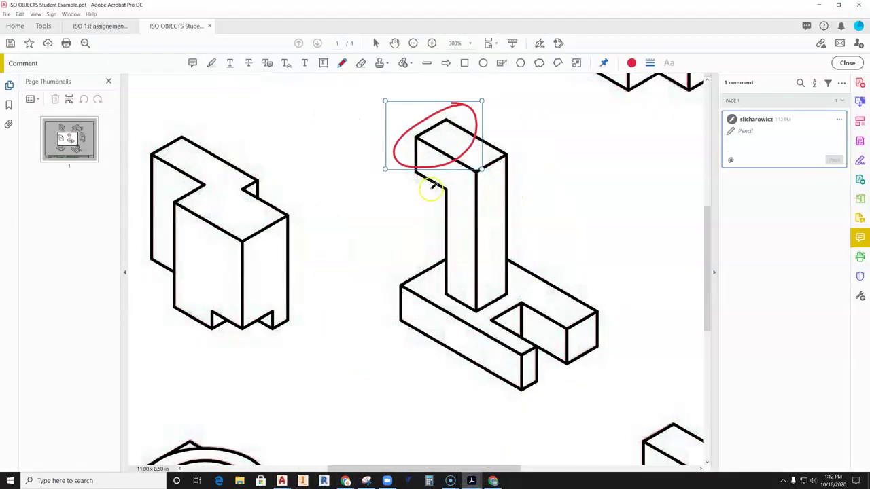
right_click(485, 117)
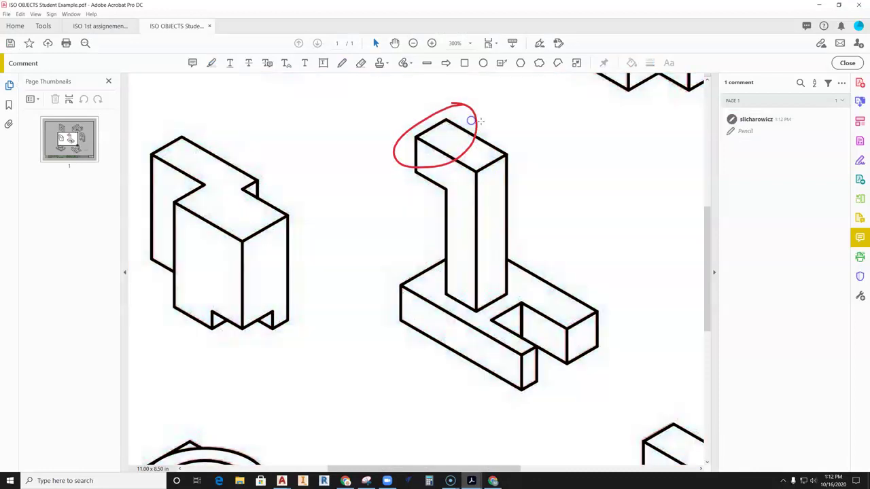
click(477, 120)
key(Delete)
Undo the deletion of the red pencil circle, and also undo the circle's creation.
scroll(448, 261, down, 1)
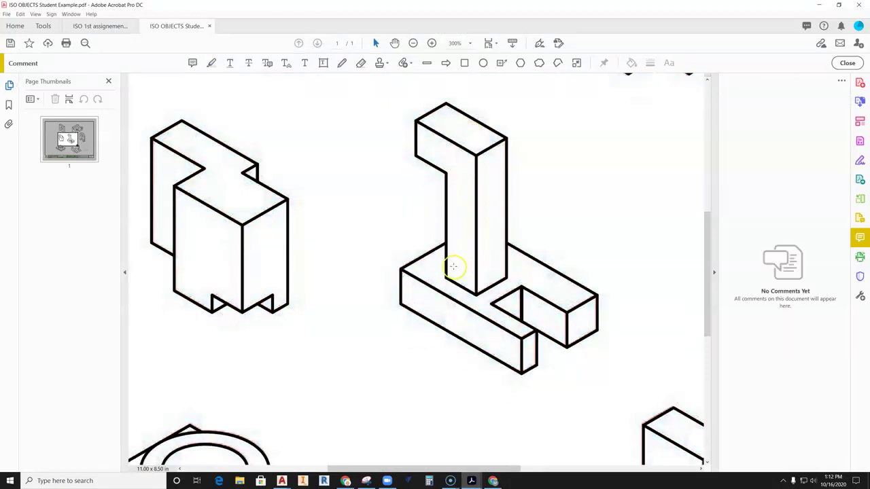
click(413, 42)
click(412, 43)
scroll(416, 172, down, 3)
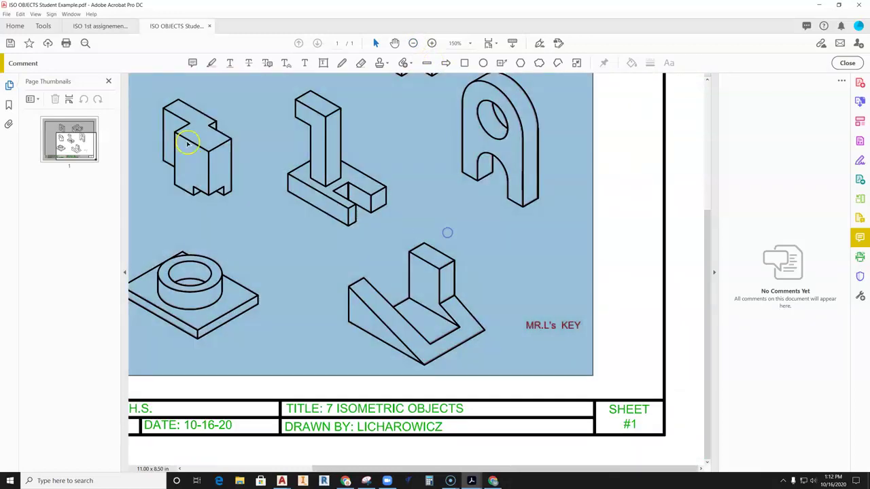
click(20, 14)
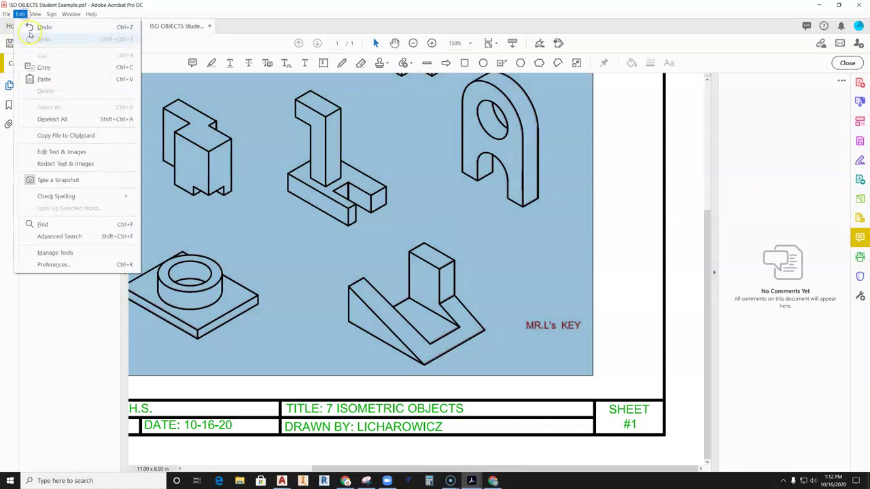
click(42, 28)
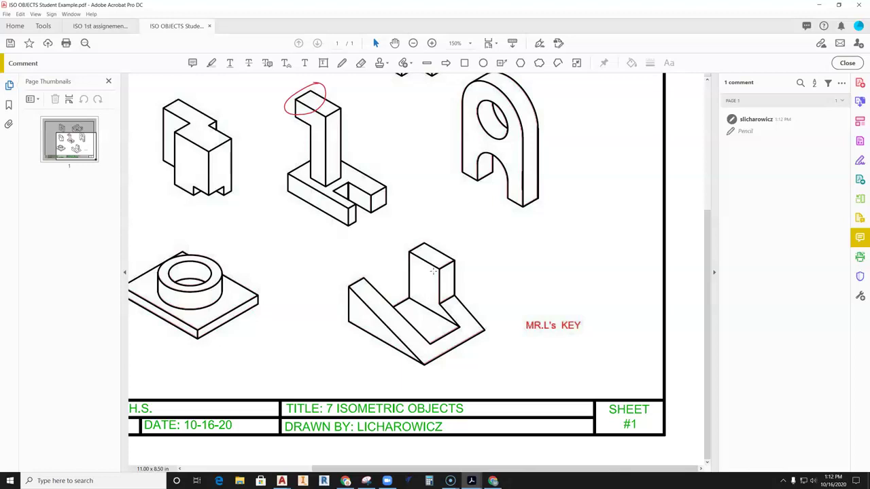
click(21, 14)
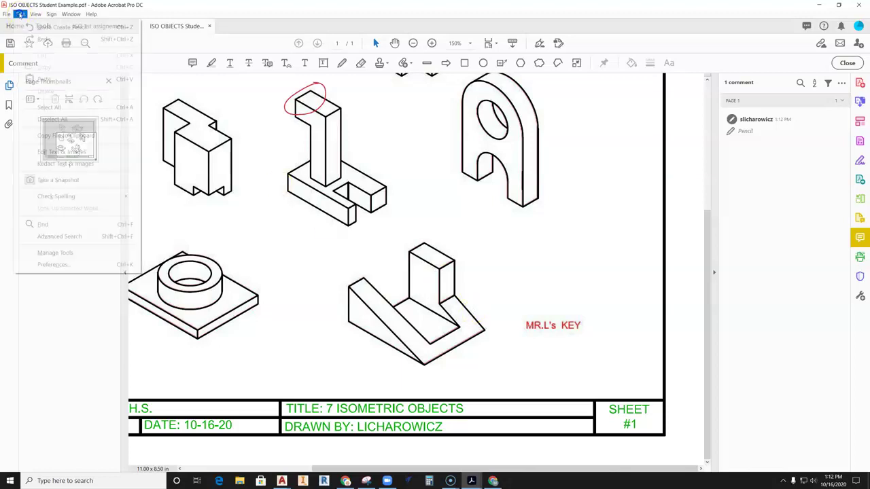
click(35, 26)
Open the page's text and images for editing and shift the red overlay image away from the black objects, ending below and left of them.
click(21, 14)
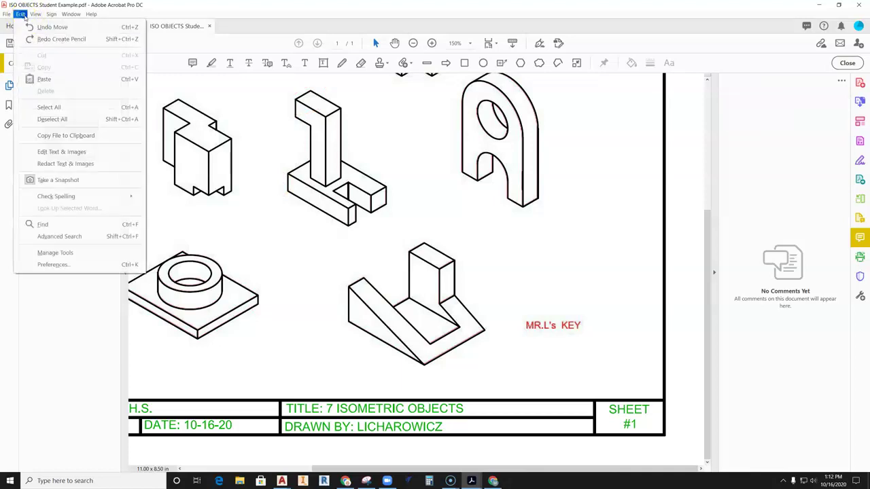
click(48, 153)
drag(320, 210, 343, 255)
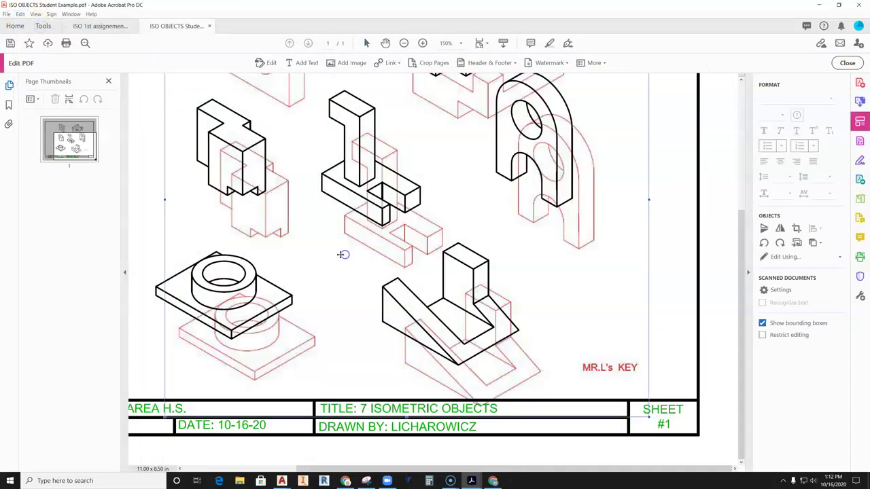
scroll(353, 278, up, 5)
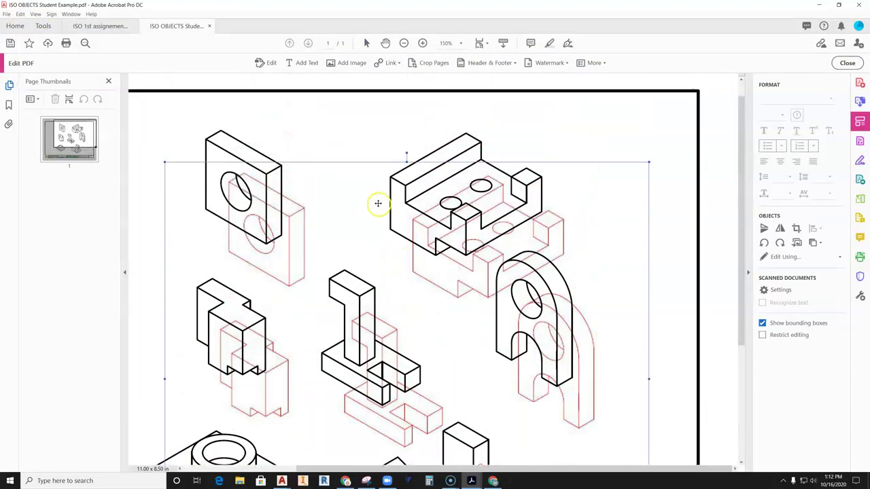
click(405, 43)
scroll(410, 209, down, 1)
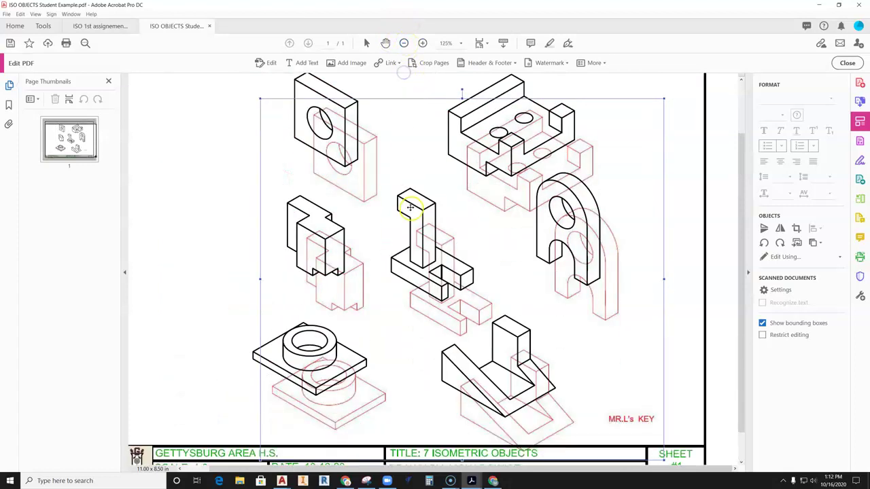
drag(378, 238, 287, 210)
drag(388, 233, 441, 249)
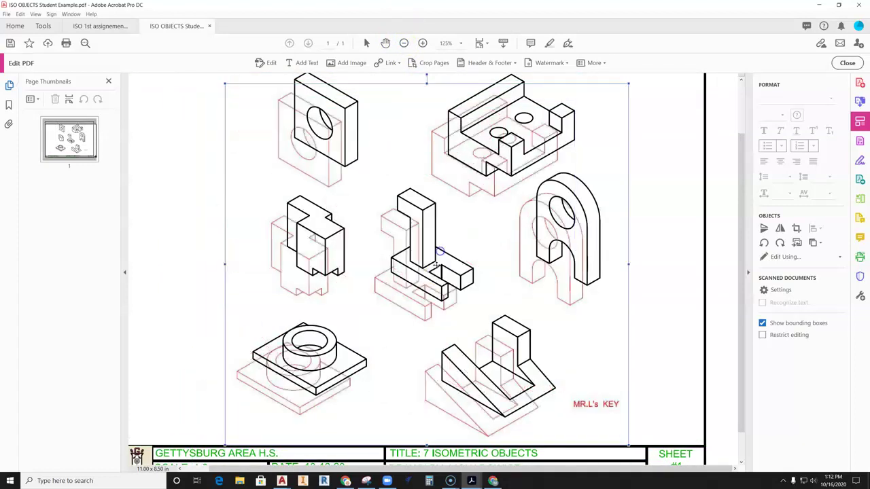